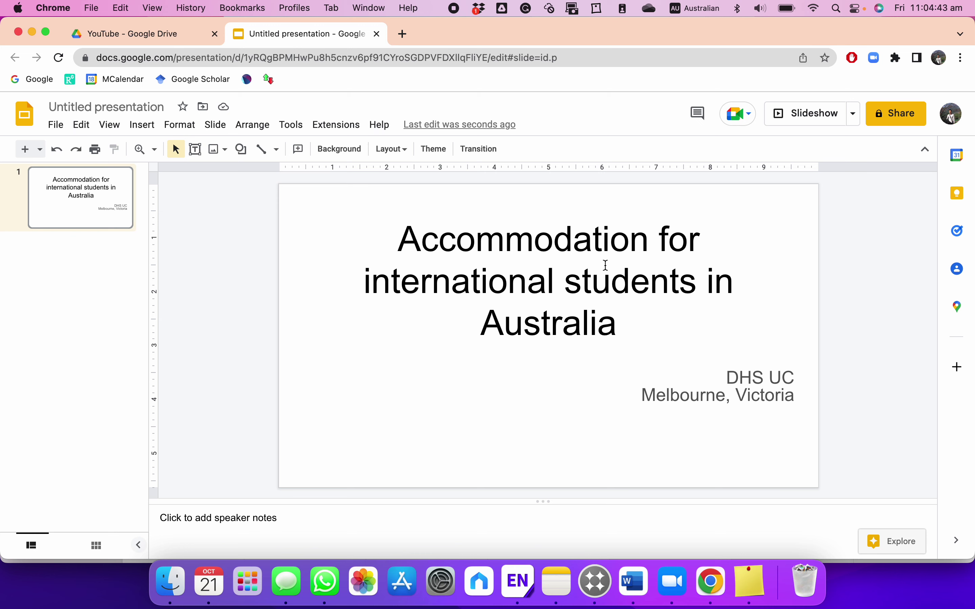
Color the title 'Accommodation for international students in Australia' dark blue.
click(611, 280)
click(631, 236)
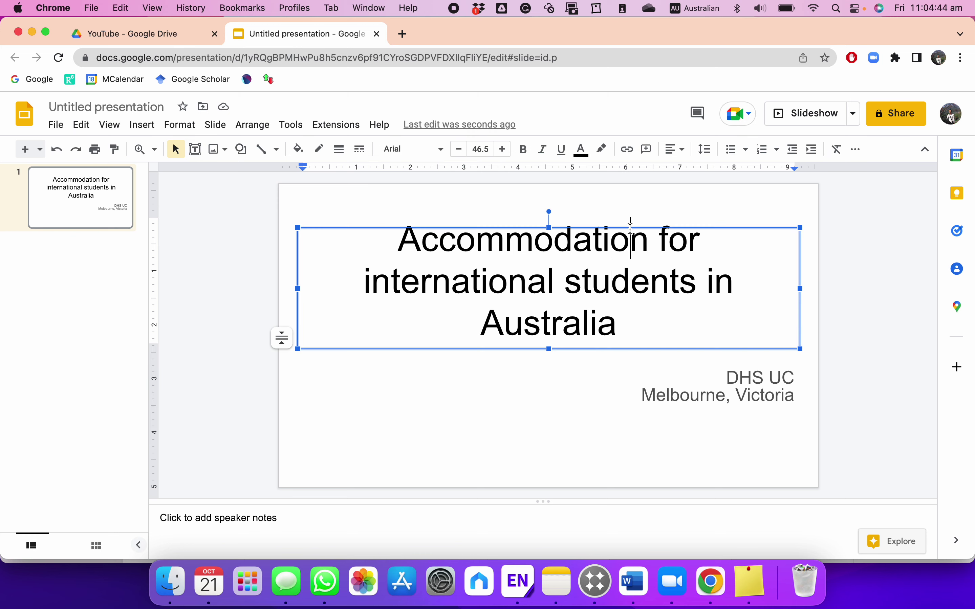
click(593, 349)
click(582, 150)
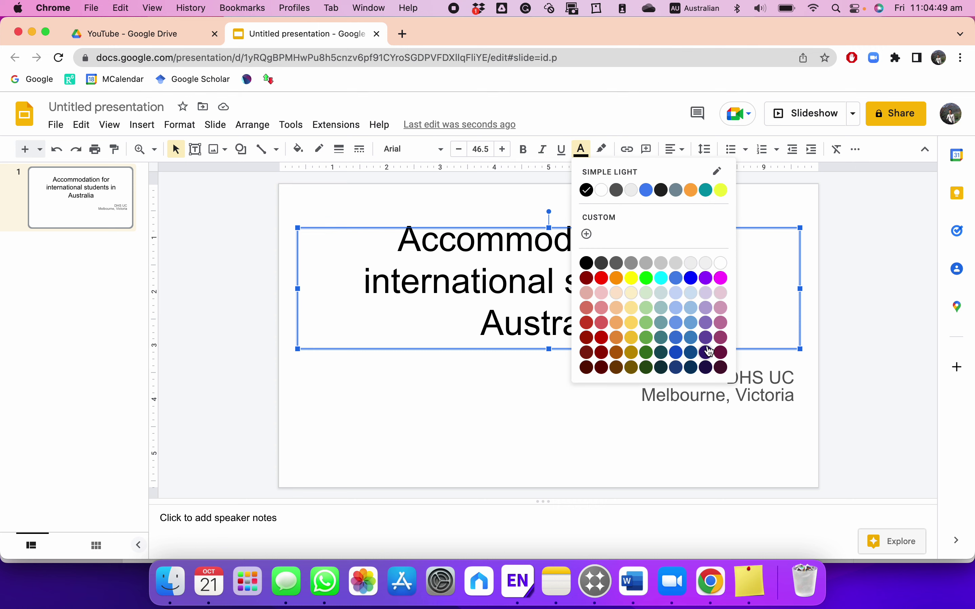
click(692, 352)
click(824, 333)
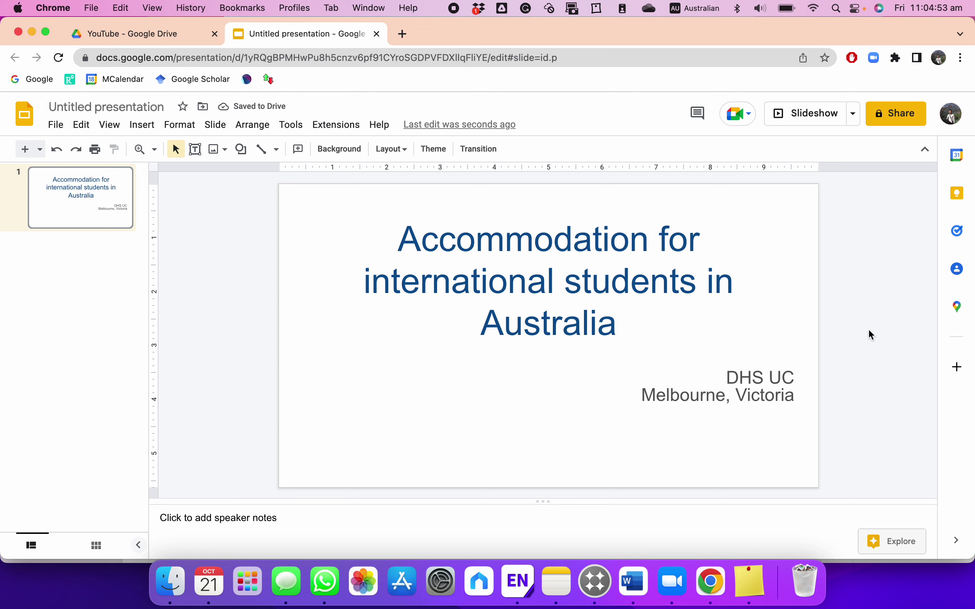
Add a new slide titled 'Before you arrive in Australia:'.
click(25, 151)
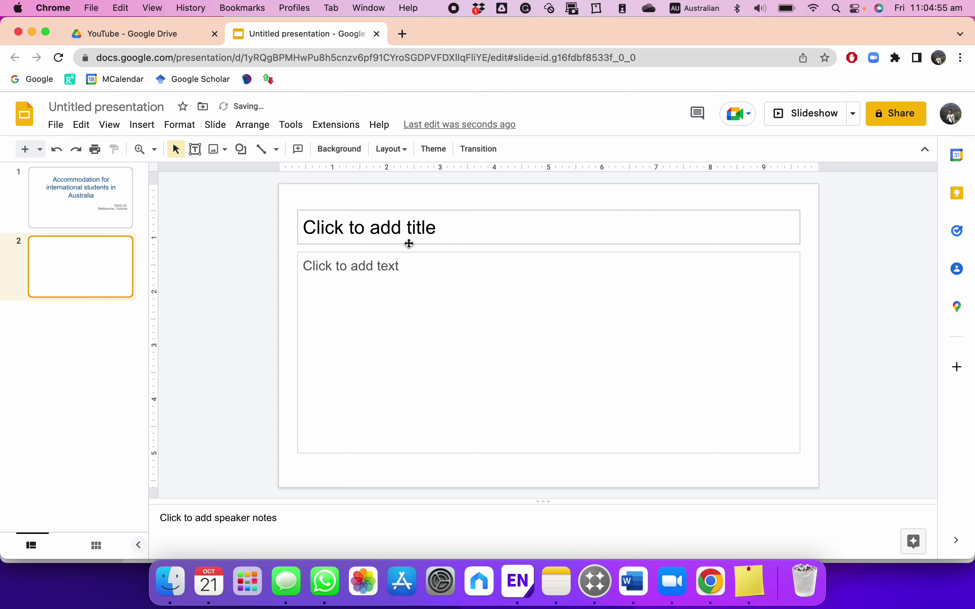
click(405, 234)
text(Before )
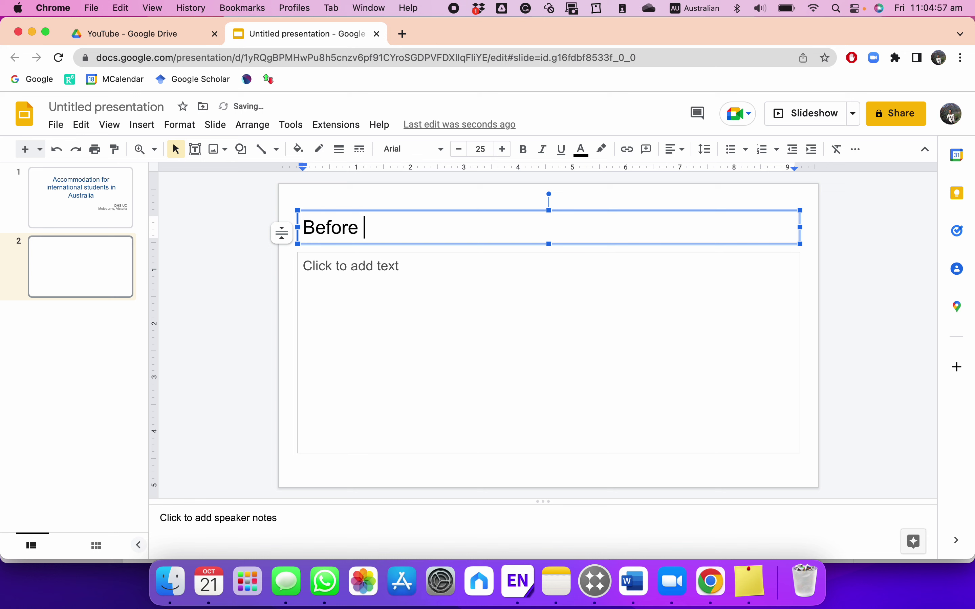
text(you arrive in)
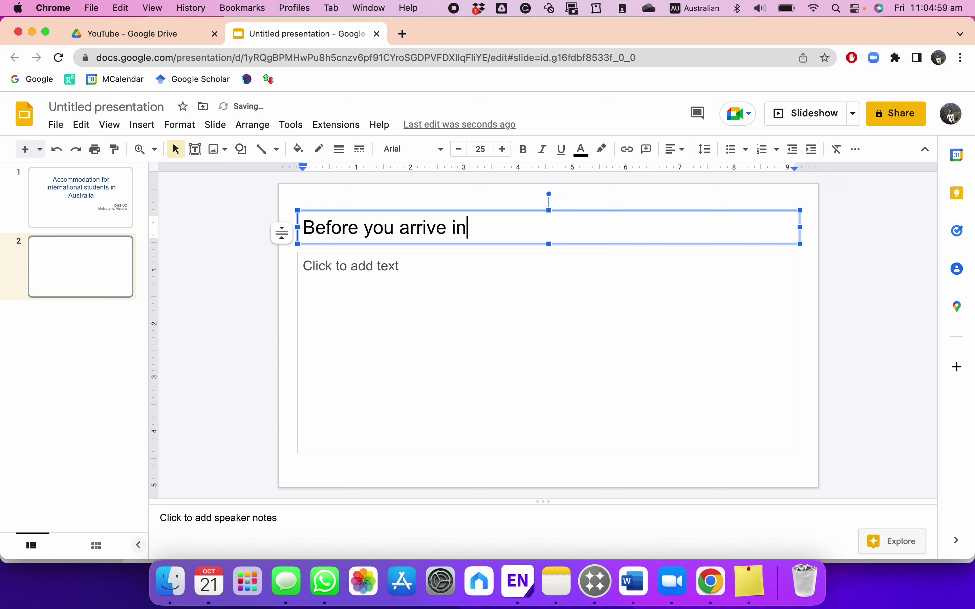
key(BackSpace)
key(BackSpace)
text(in As)
key(BackSpace)
text(ustralia:)
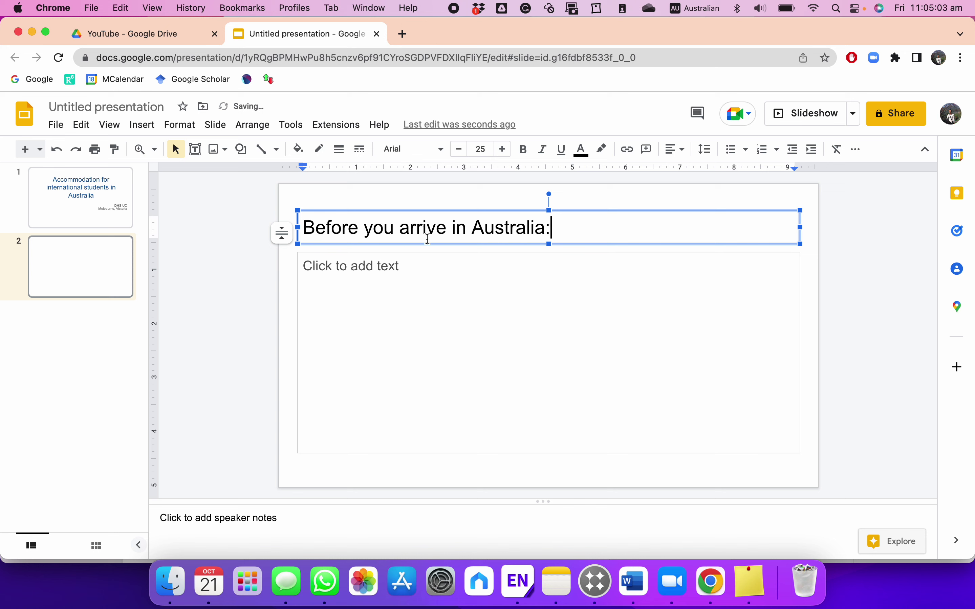
Bullet 'book accommodation with your university' and 'book temporary accommodation, e.g., AirBnB', then add a blank slide.
click(442, 299)
click(742, 158)
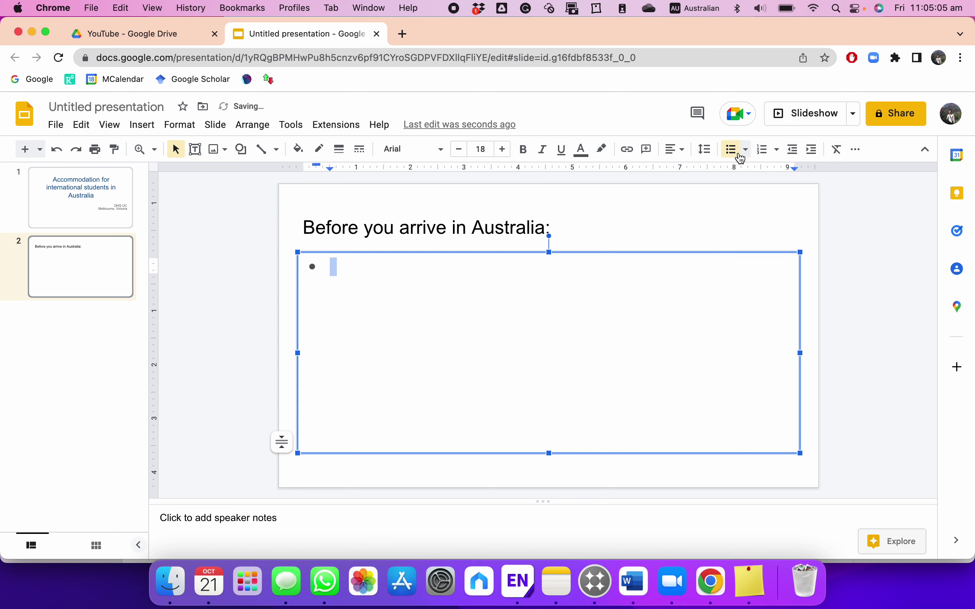
text(book accom)
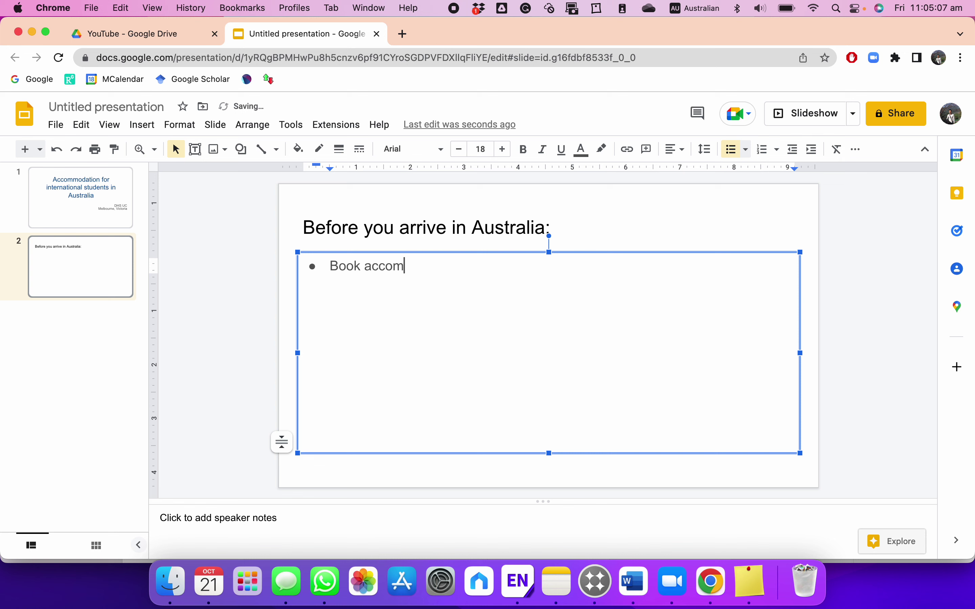
text(odateion)
key(BackSpace)
key(BackSpace)
key(BackSpace)
key(BackSpace)
text(ion with your)
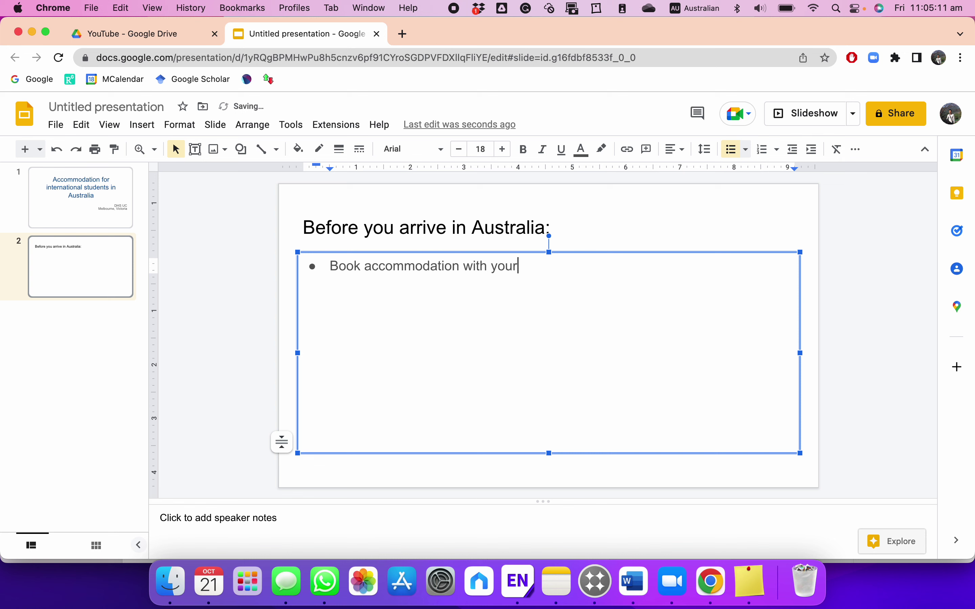
text( university)
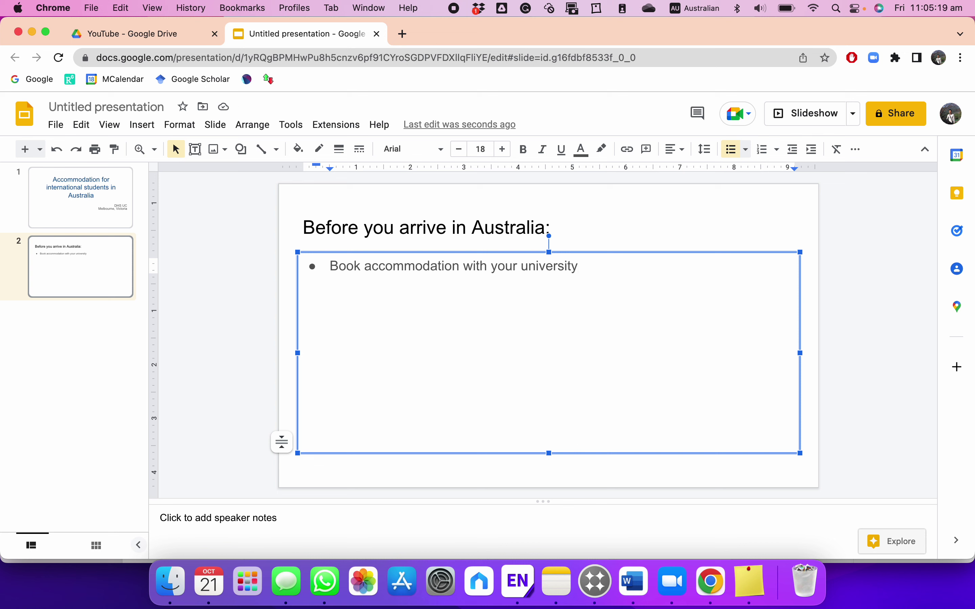
key(F1)
key(Return)
text(book)
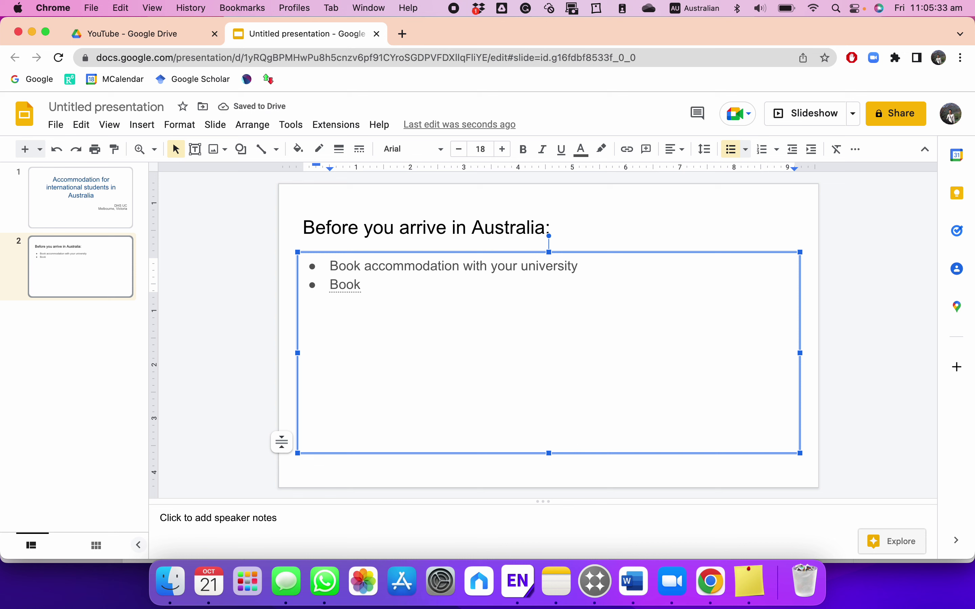
text( temporary accom)
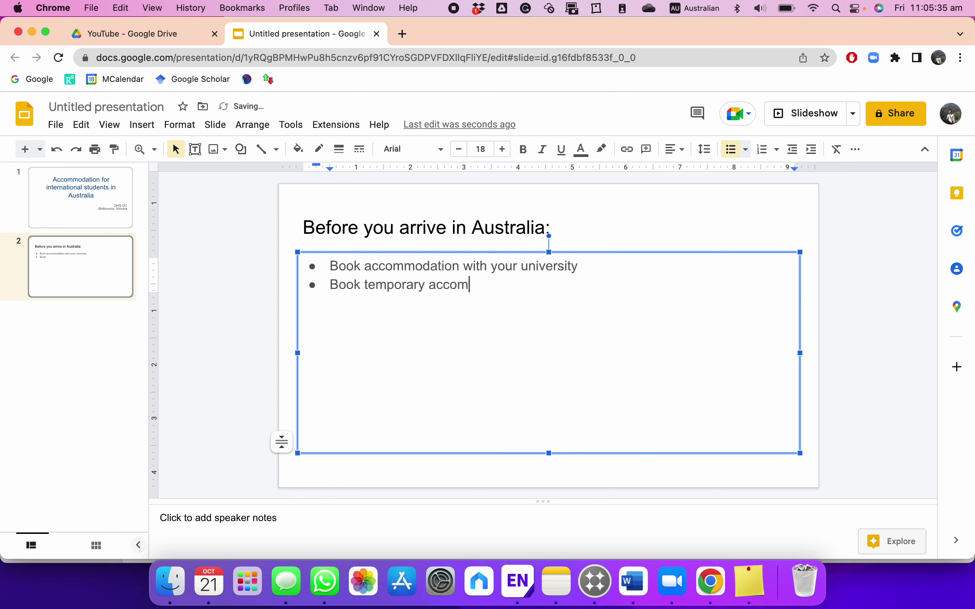
text(odation )
text( wi)
key(BackSpace)
key(BackSpace)
key(BackSpace)
text(, e.g)
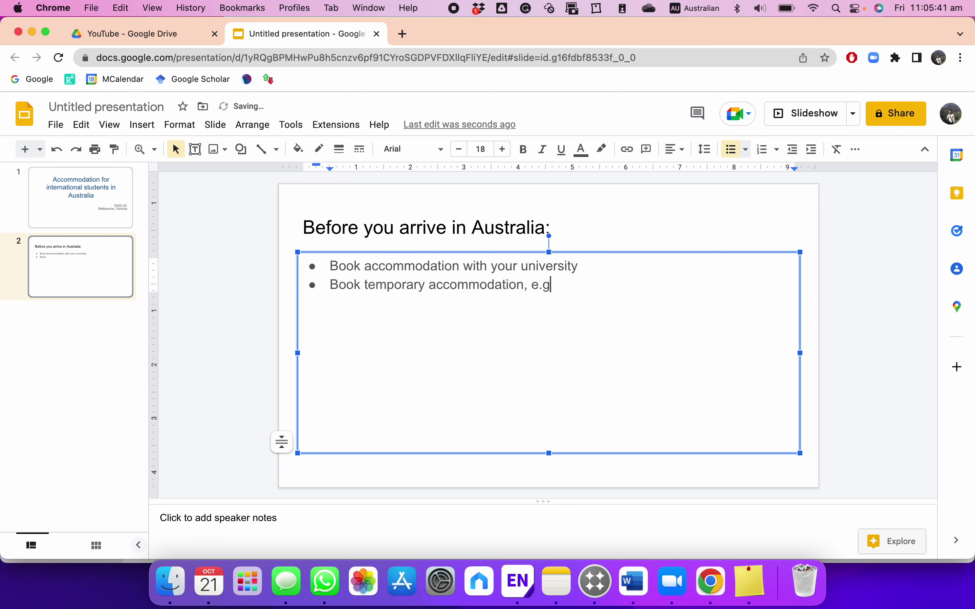
text(., AirBnB)
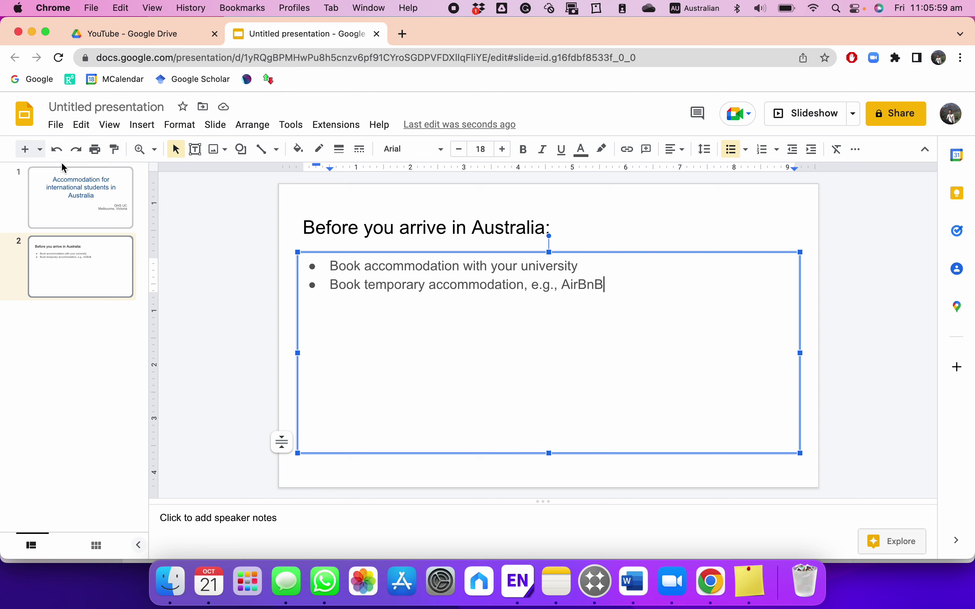
click(25, 150)
Type 'Once you arrive:' as slide 3's title, fixing the typo.
click(331, 235)
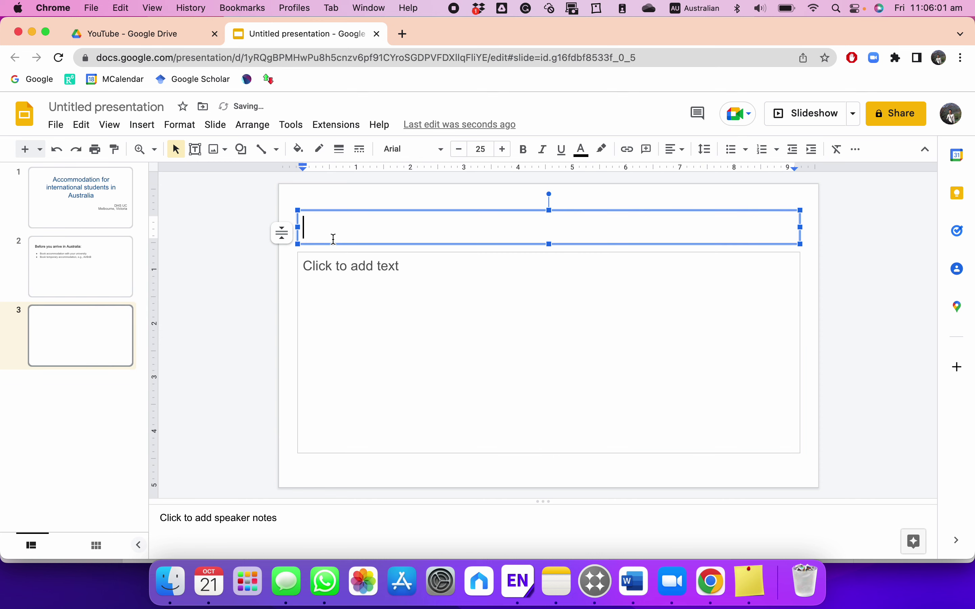
text(Once you arrived:)
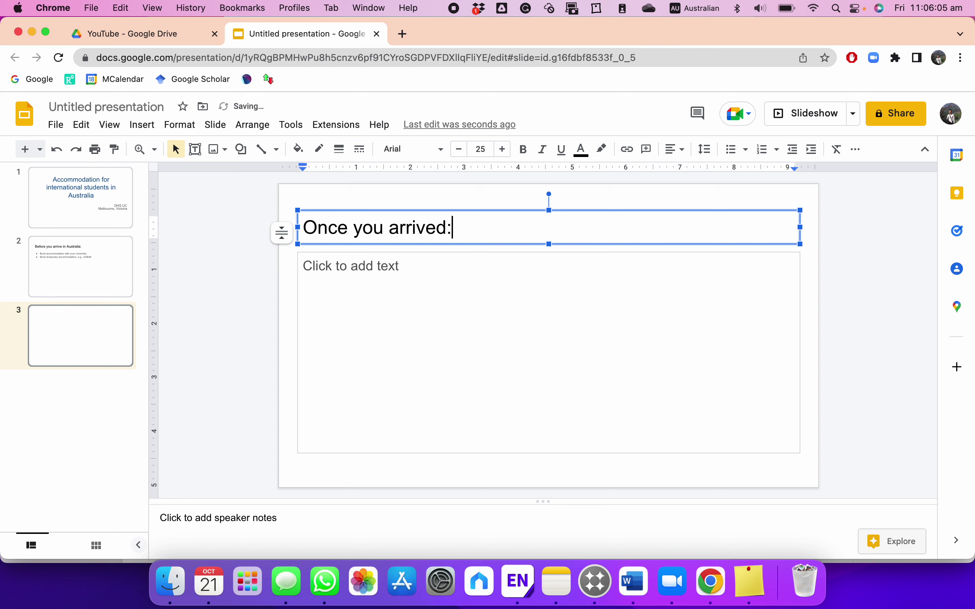
key(BackSpace)
key(BackSpace)
text(:)
click(397, 266)
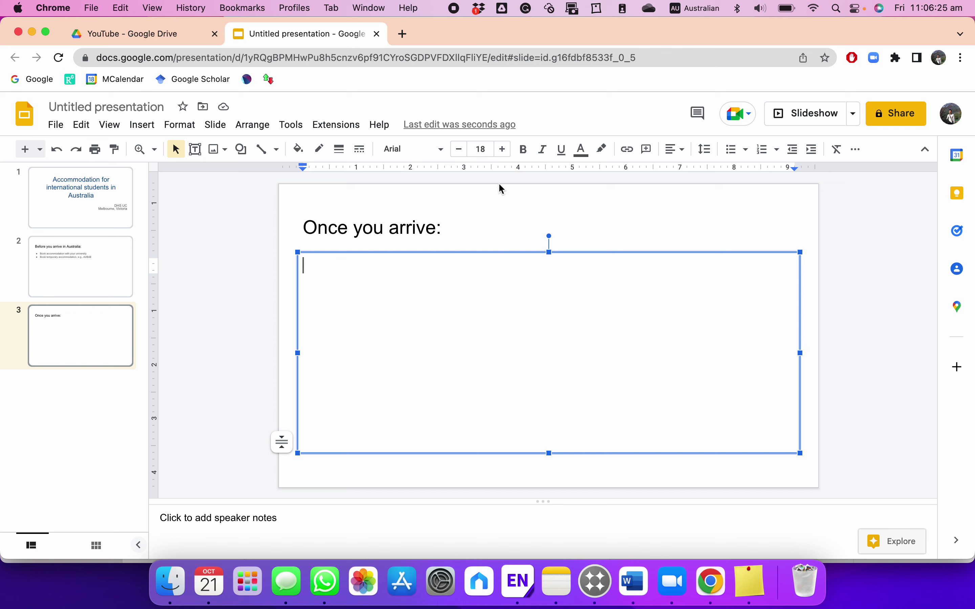
Add bullets 'Start early in looking for rental rooms' and 'Where to find accommodation:'.
click(731, 155)
text(Start e)
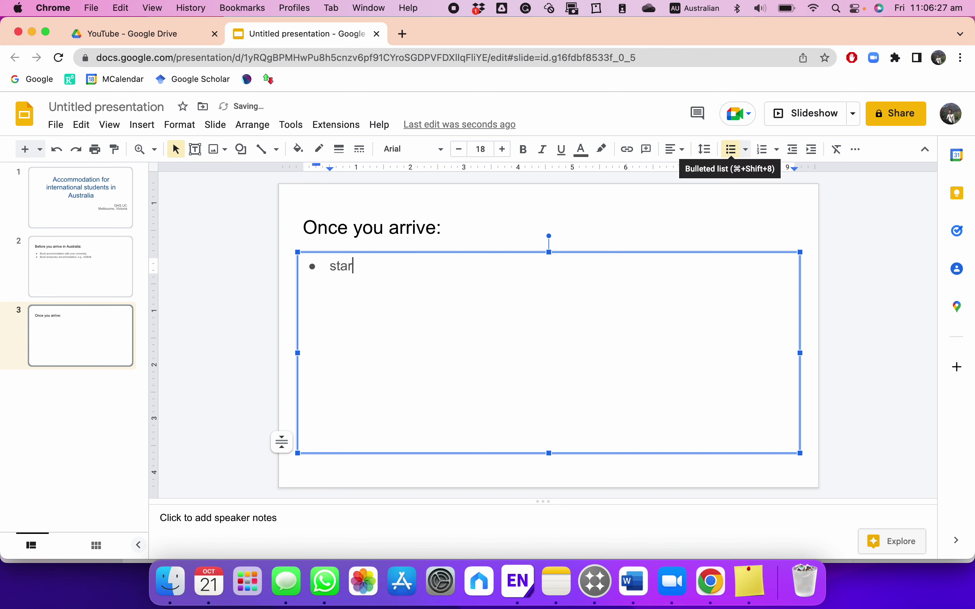
text(arly in looking)
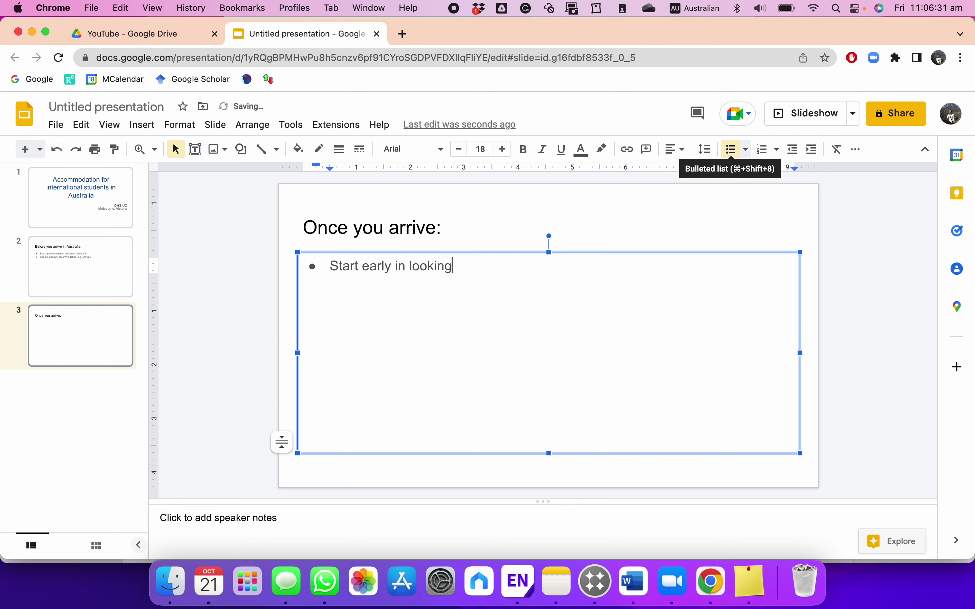
text( for rental rooms)
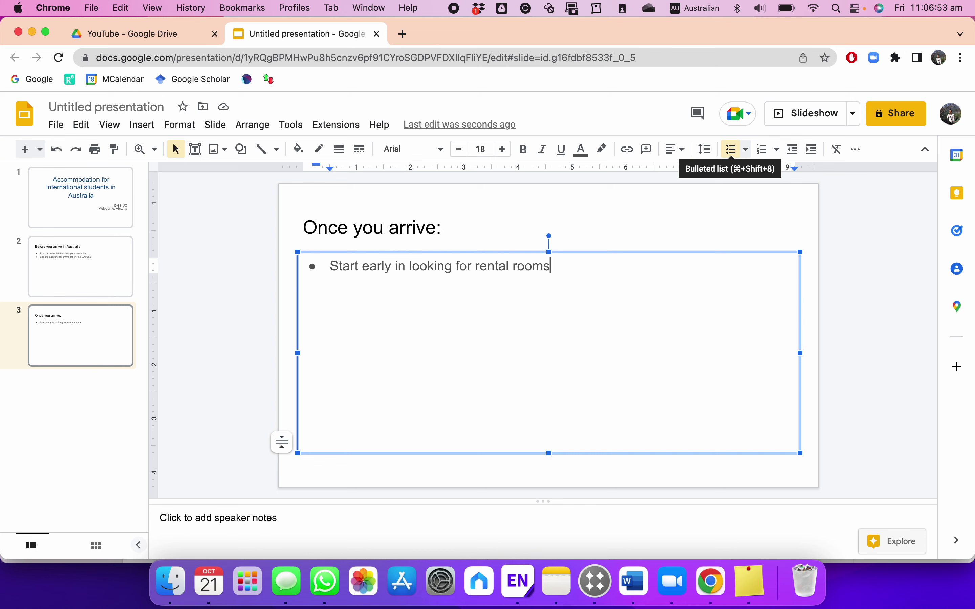
key(Return)
text(Where )
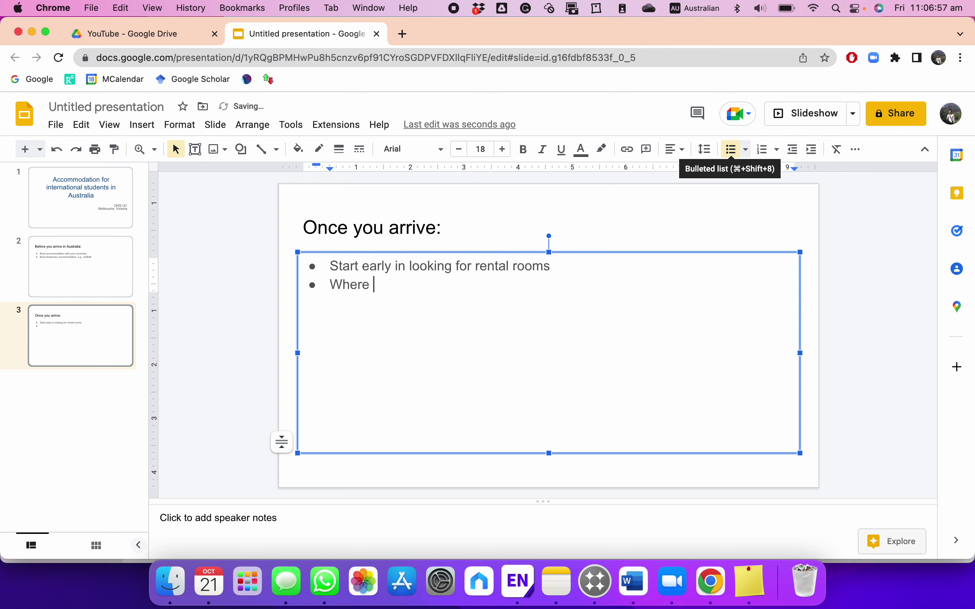
text(to find accom)
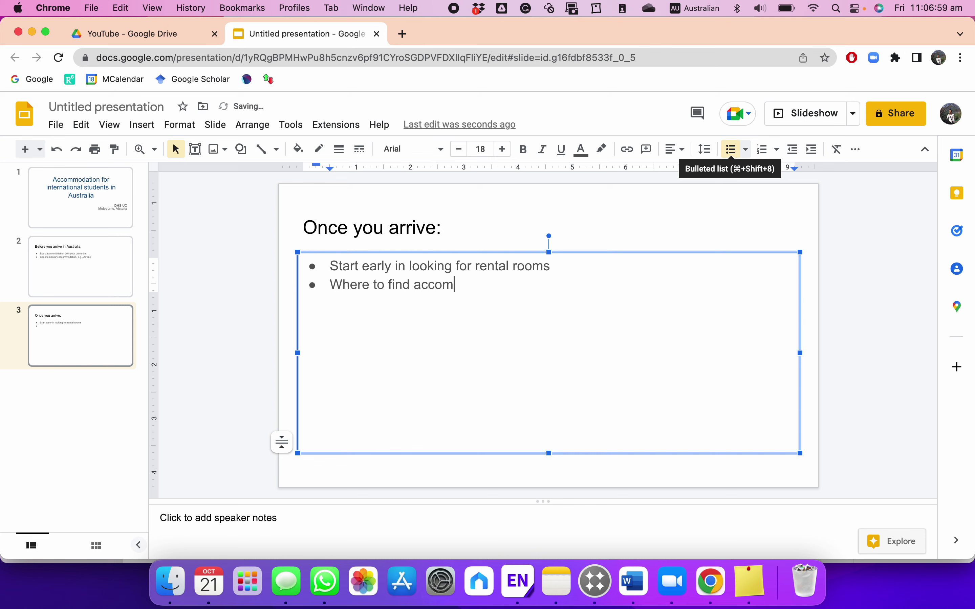
text(modation:)
key(Return)
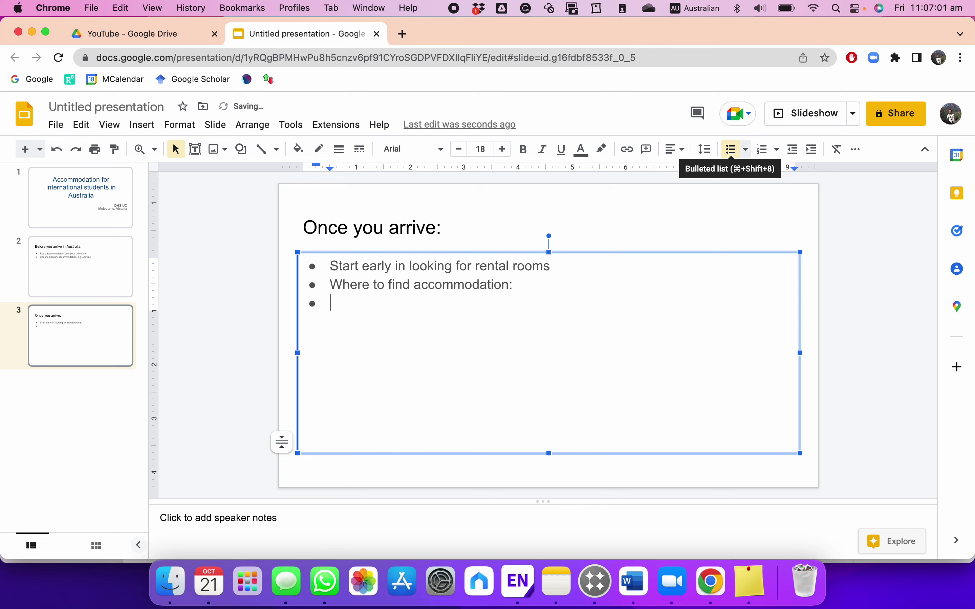
Paste the flatmates.com.au link on an unbulleted line below the bullets.
click(729, 155)
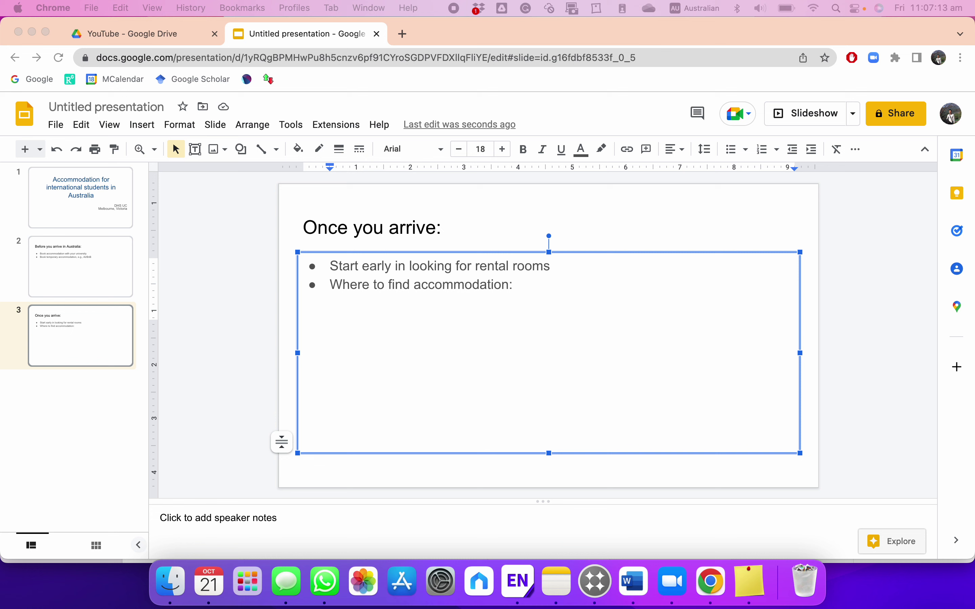
key(Return)
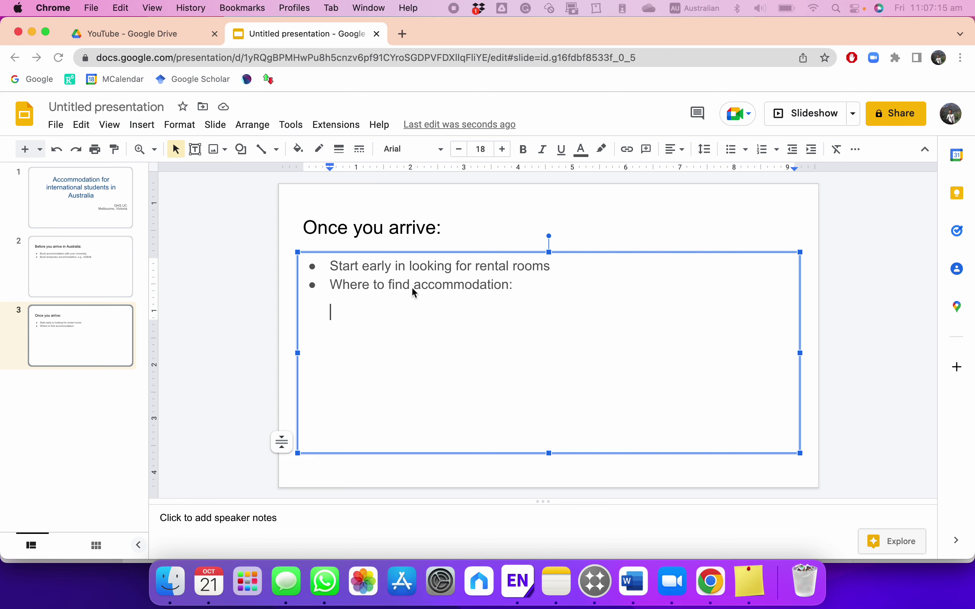
click(731, 148)
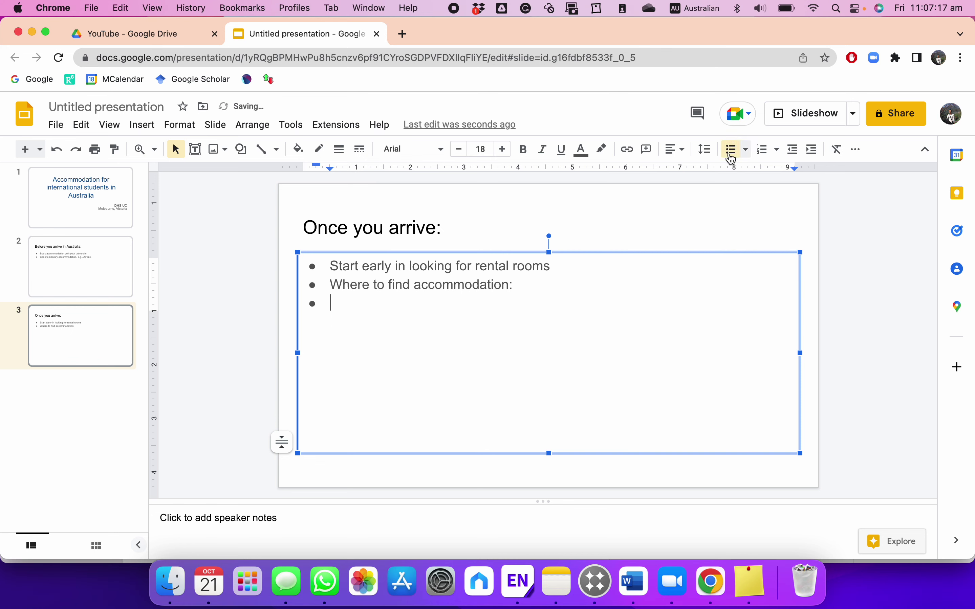
click(746, 149)
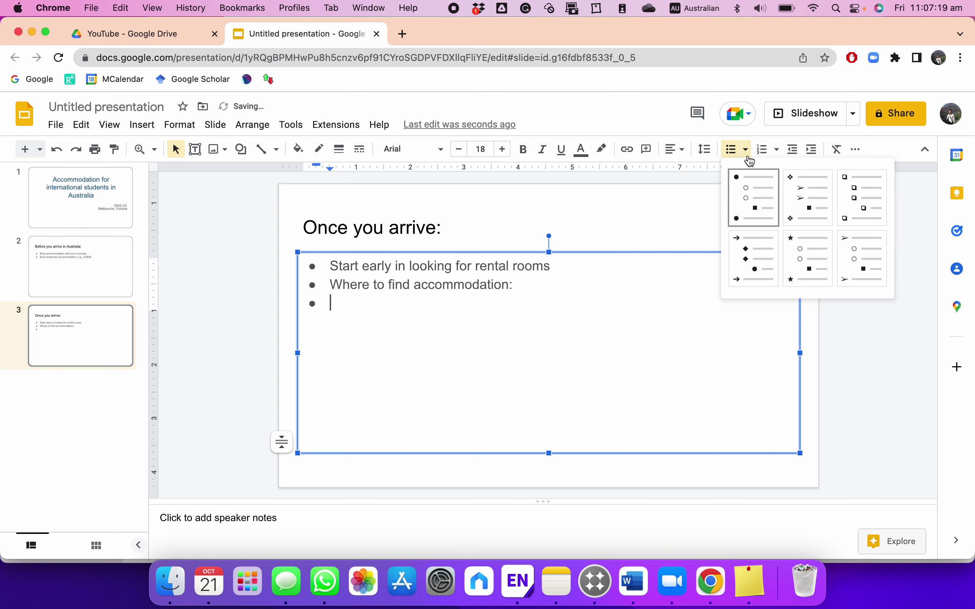
click(748, 250)
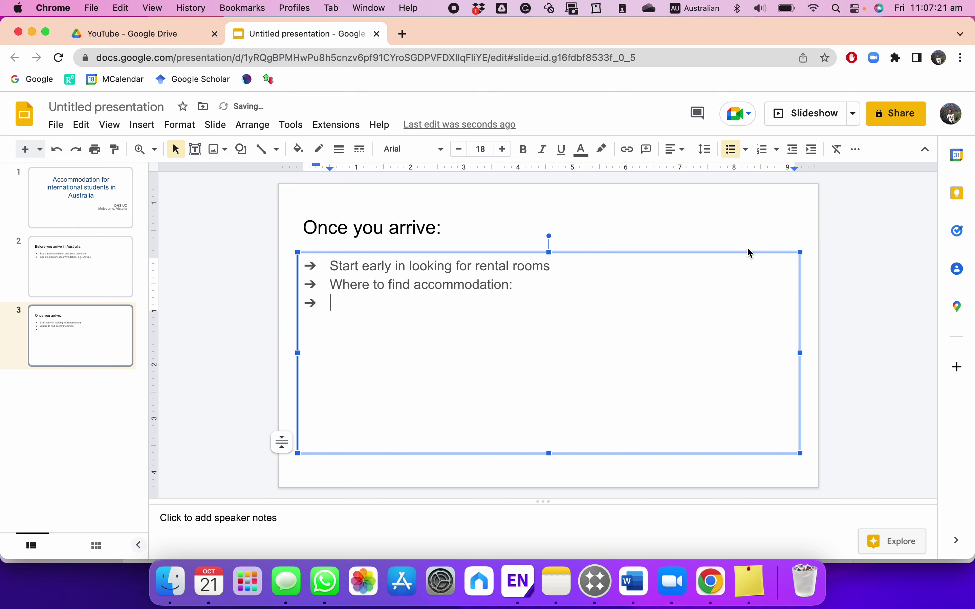
key(super+z)
key(BackSpace)
text(https://flatmates.com.au/)
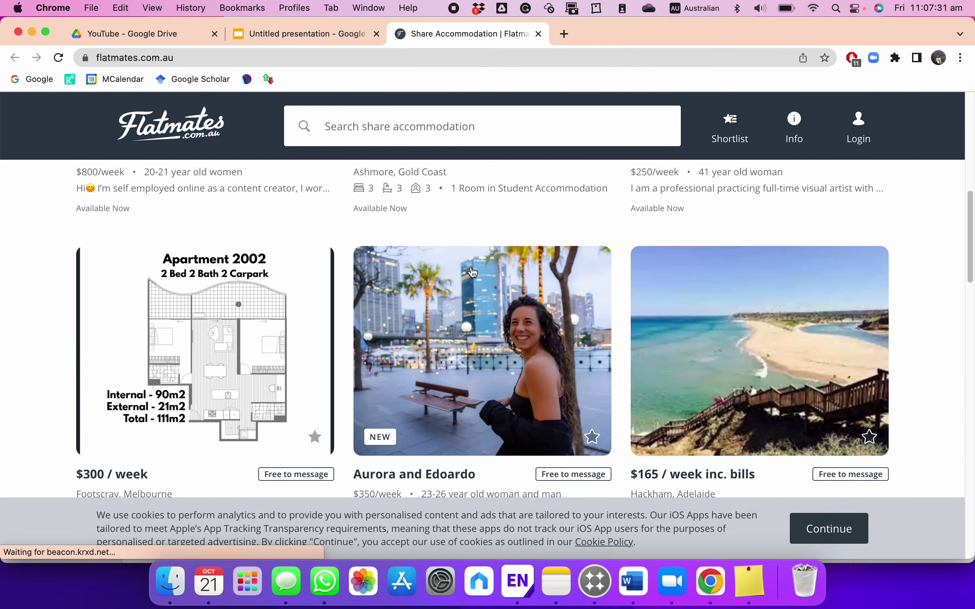
Search Flatmates for rooms in Clayton, Melbourne, VIC, 3168 and scroll the results.
scroll(471, 271, up, 10)
click(430, 129)
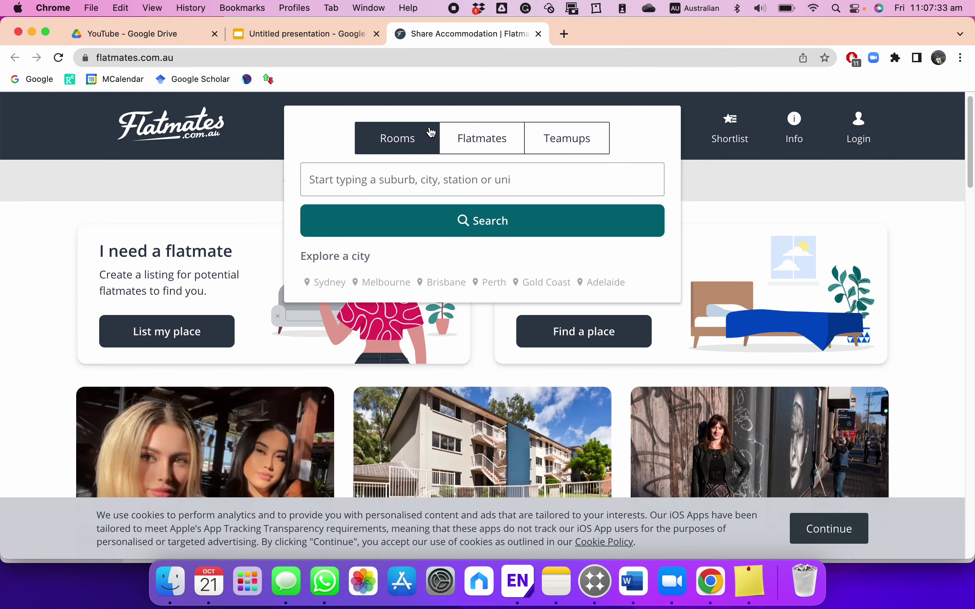
click(486, 149)
click(398, 147)
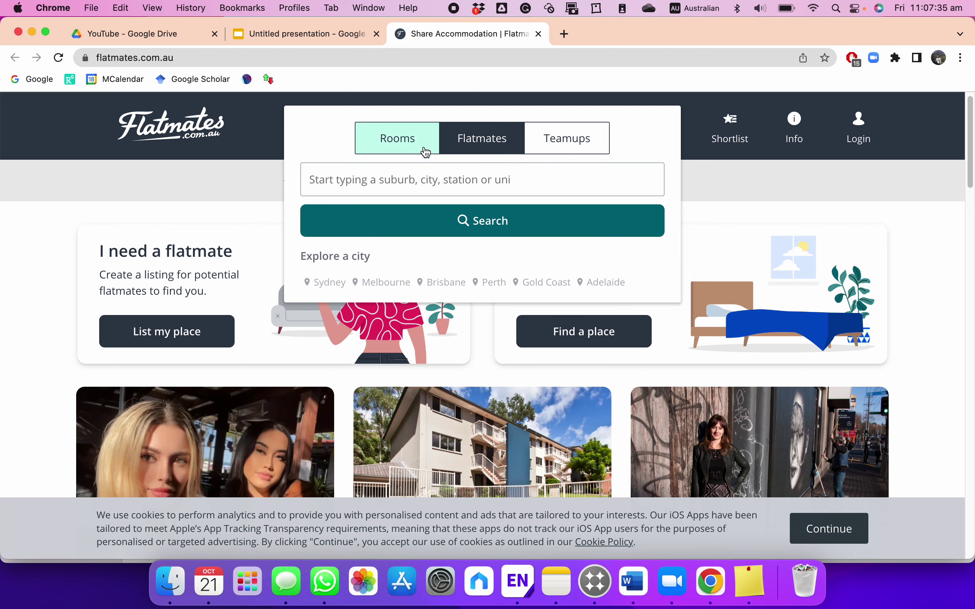
text(clayton)
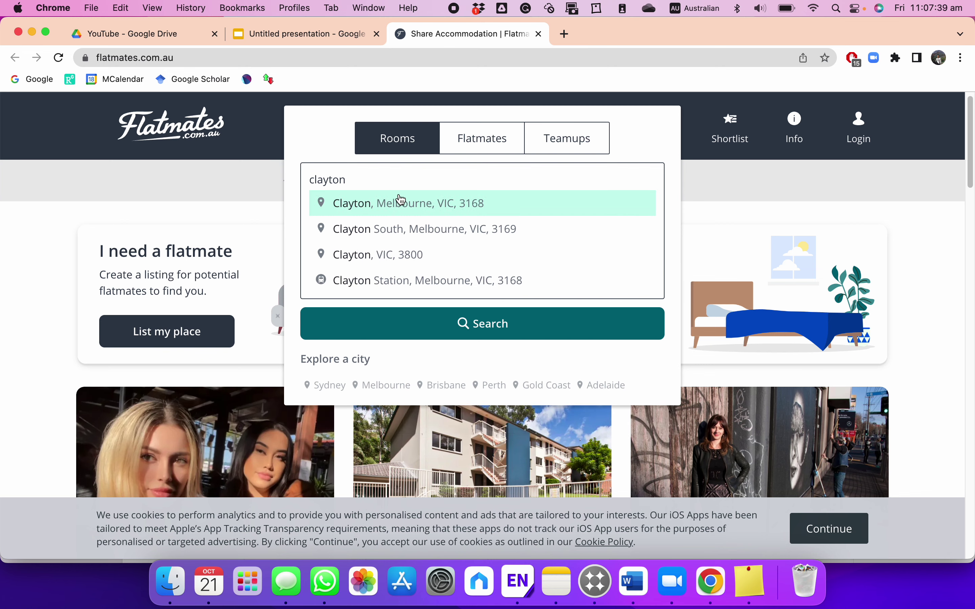
click(399, 203)
click(432, 226)
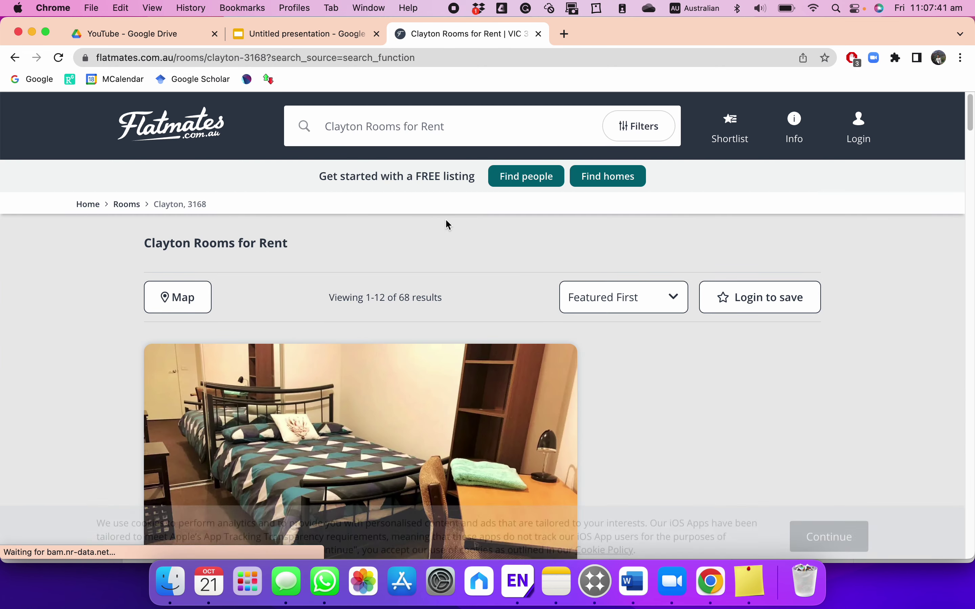
scroll(693, 322, down, 15)
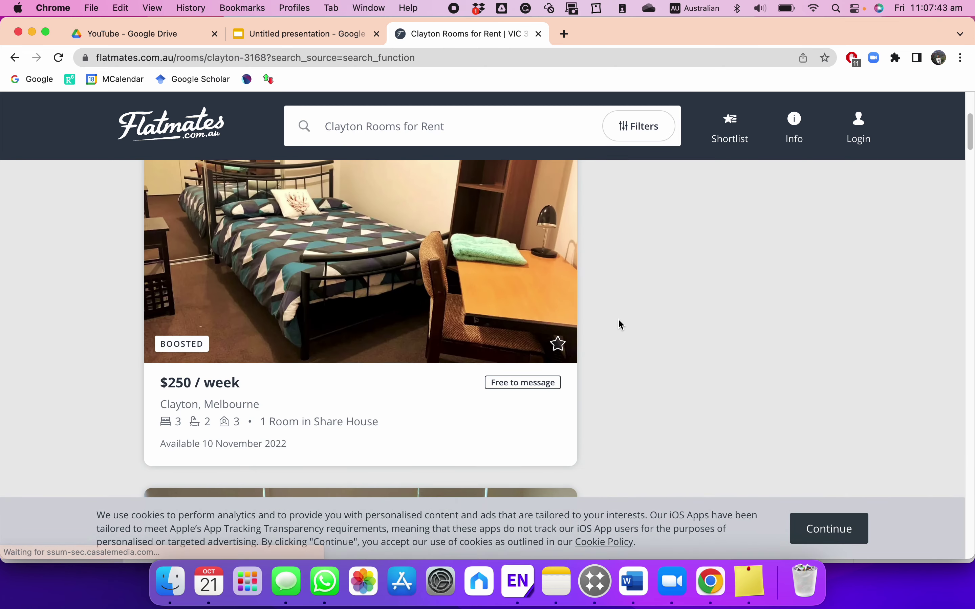
scroll(614, 321, down, 15)
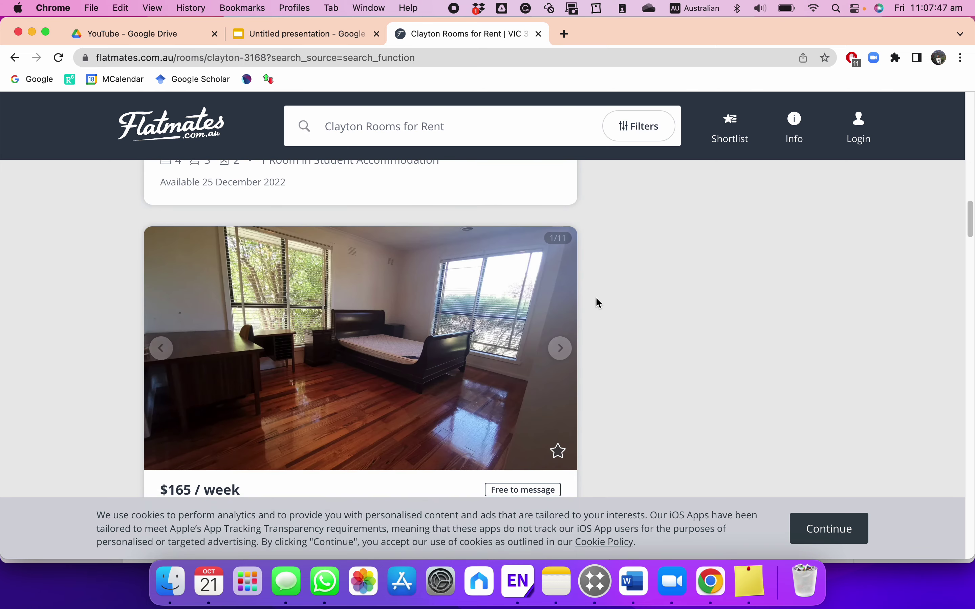
scroll(582, 307, down, 15)
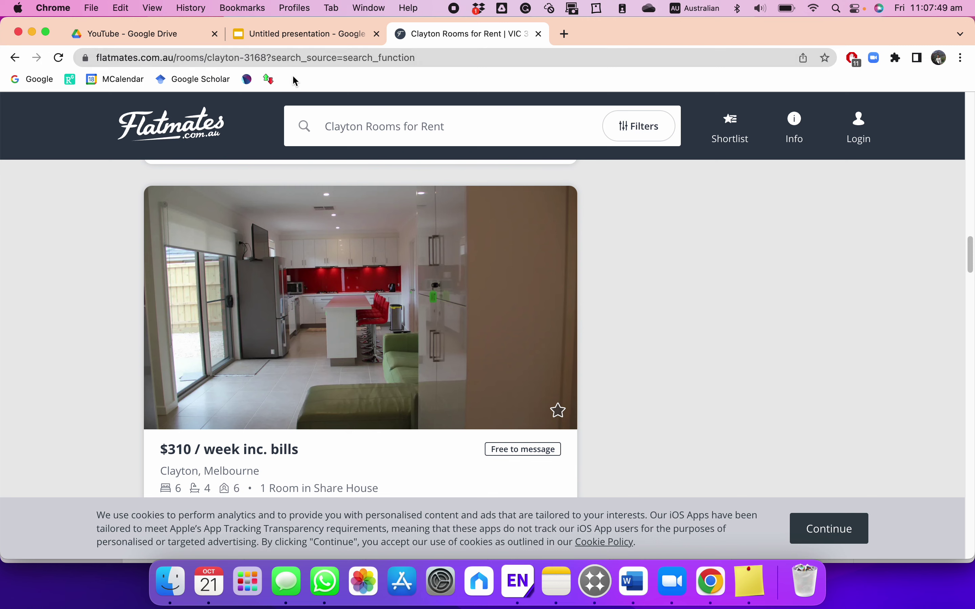
click(295, 34)
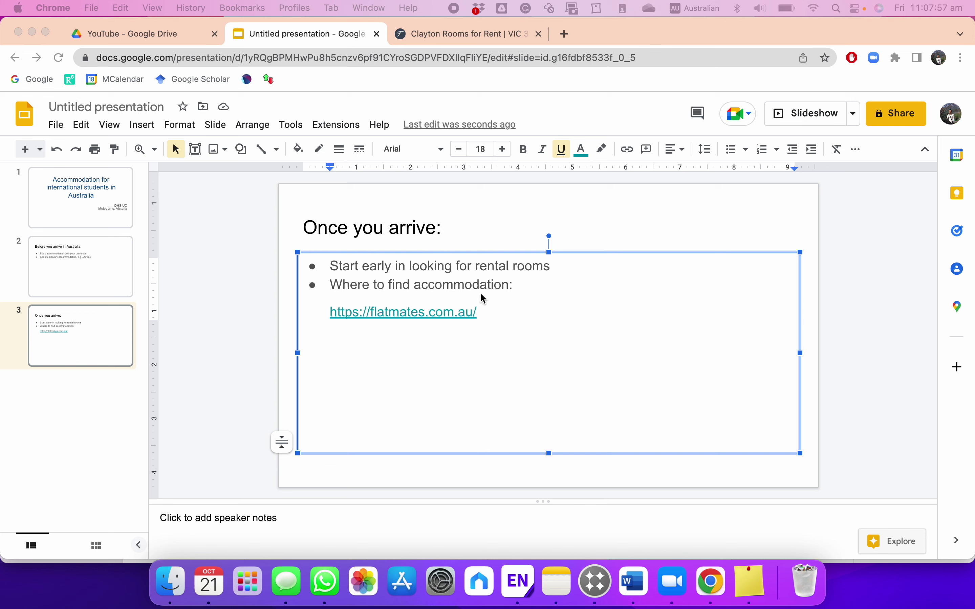
double_click(536, 321)
key(Return)
text(https://www.domain.com/)
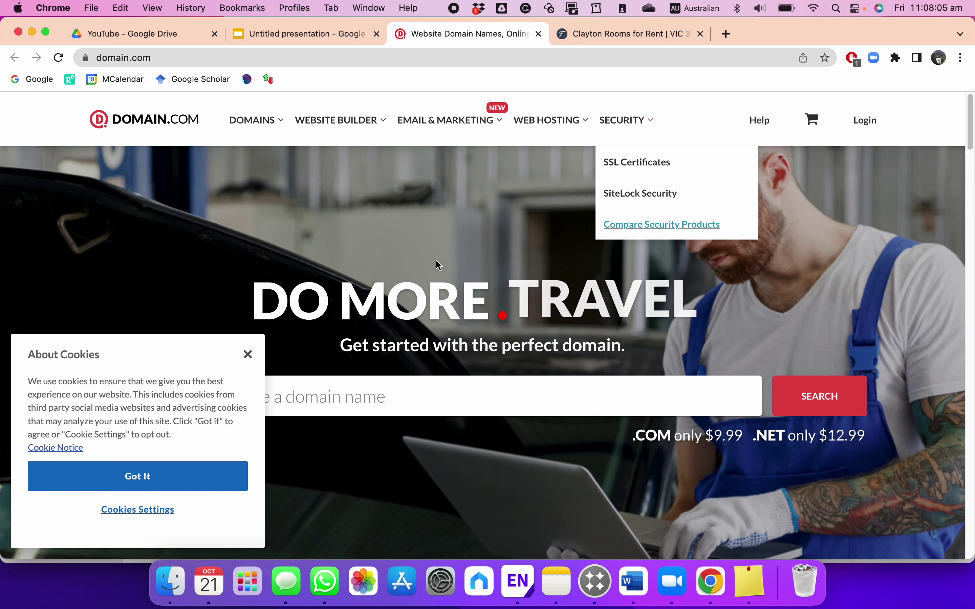
Close the domain.com cookie banner and scroll through its homepage.
click(248, 354)
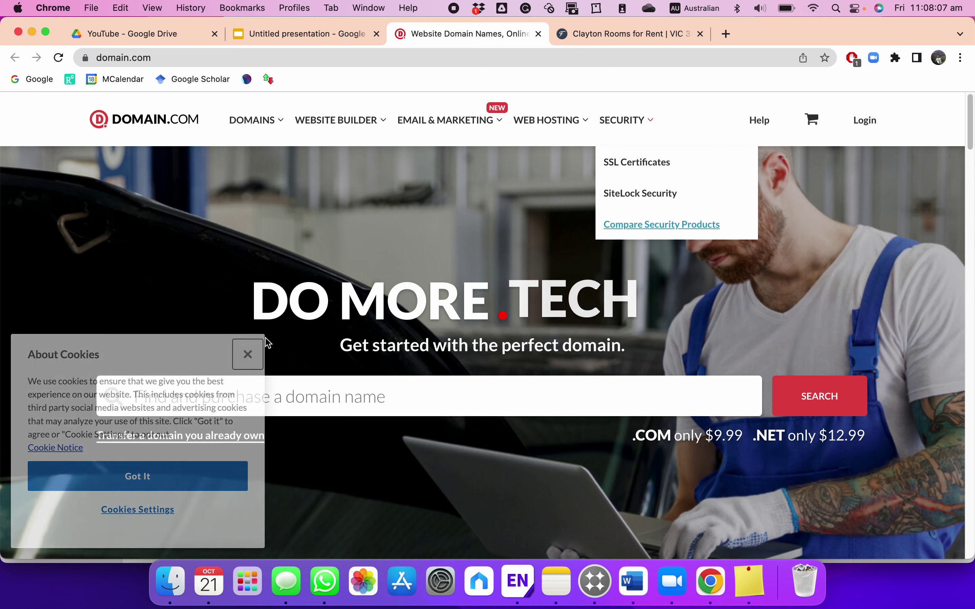
scroll(379, 312, down, 2)
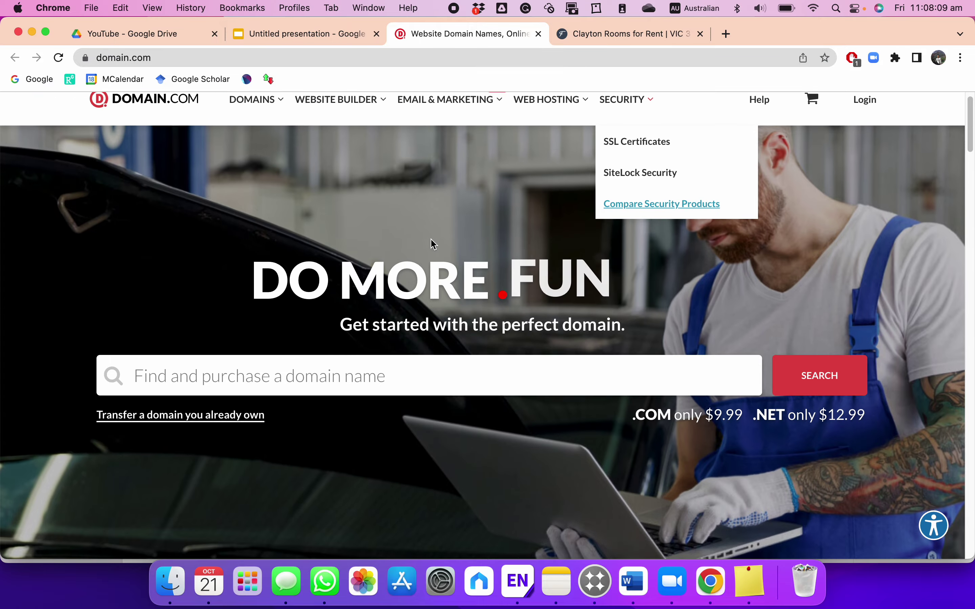
scroll(106, 294, down, 7)
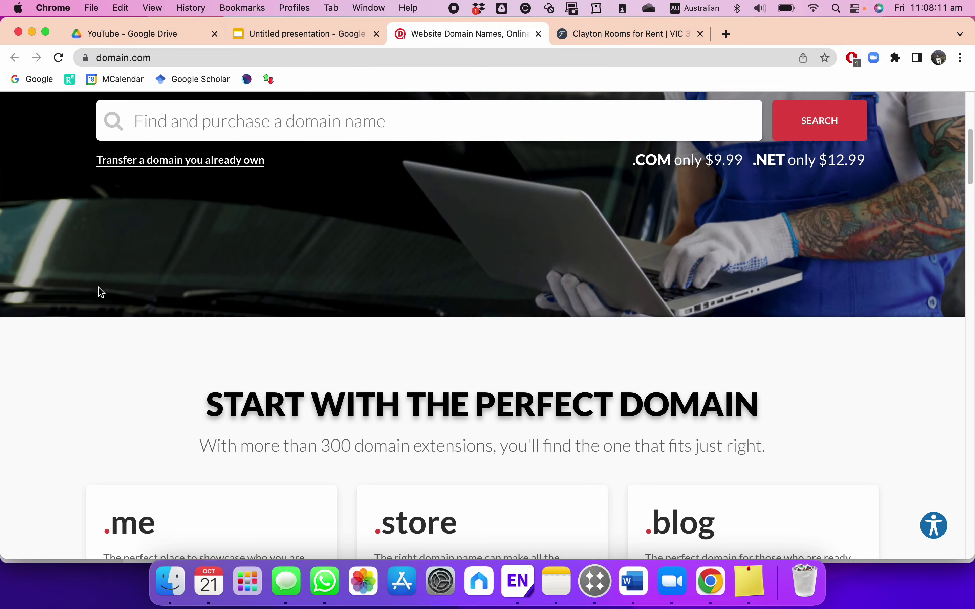
scroll(101, 293, down, 6)
scroll(102, 295, up, 13)
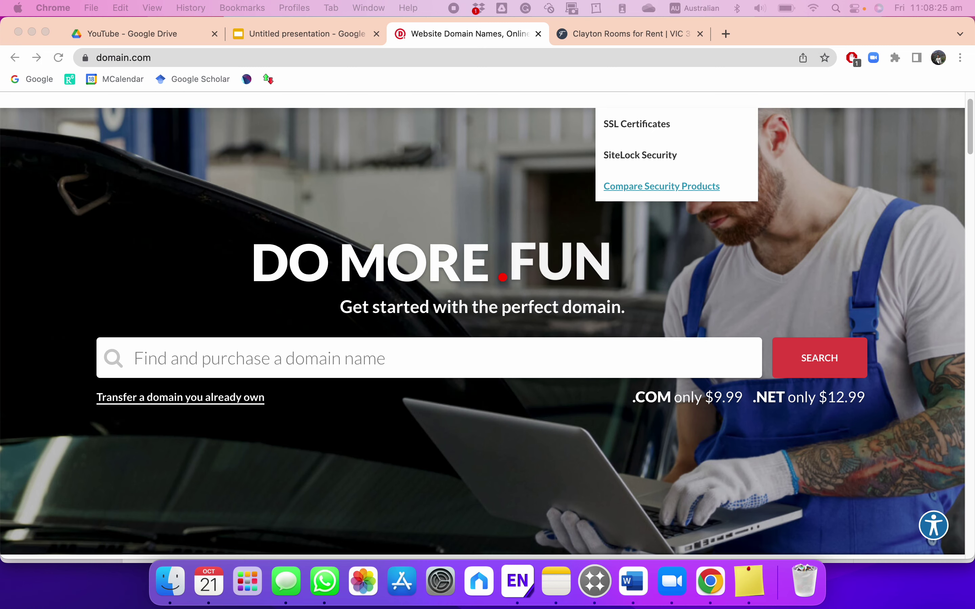
click(354, 36)
drag(486, 340, 328, 340)
text(https://www.domain.com.au/)
click(423, 341)
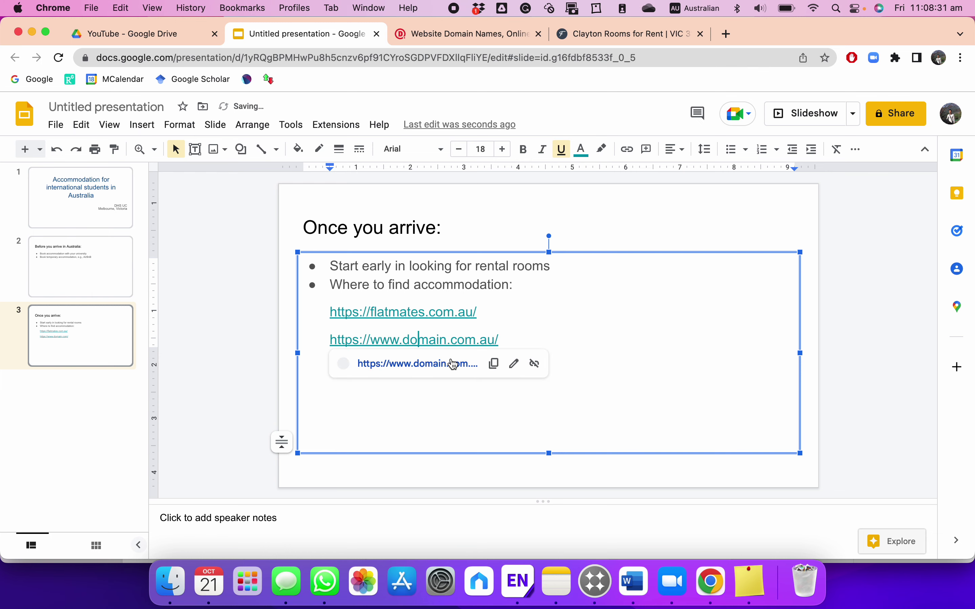
click(449, 364)
Search Domain rentals for Clayton, VIC 3168 and browse the listings.
click(700, 34)
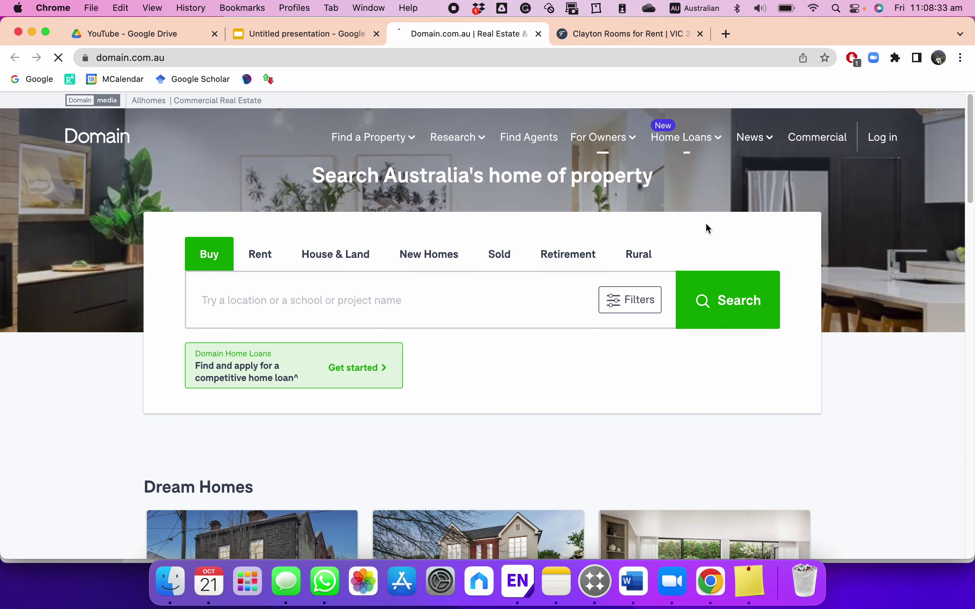
click(260, 255)
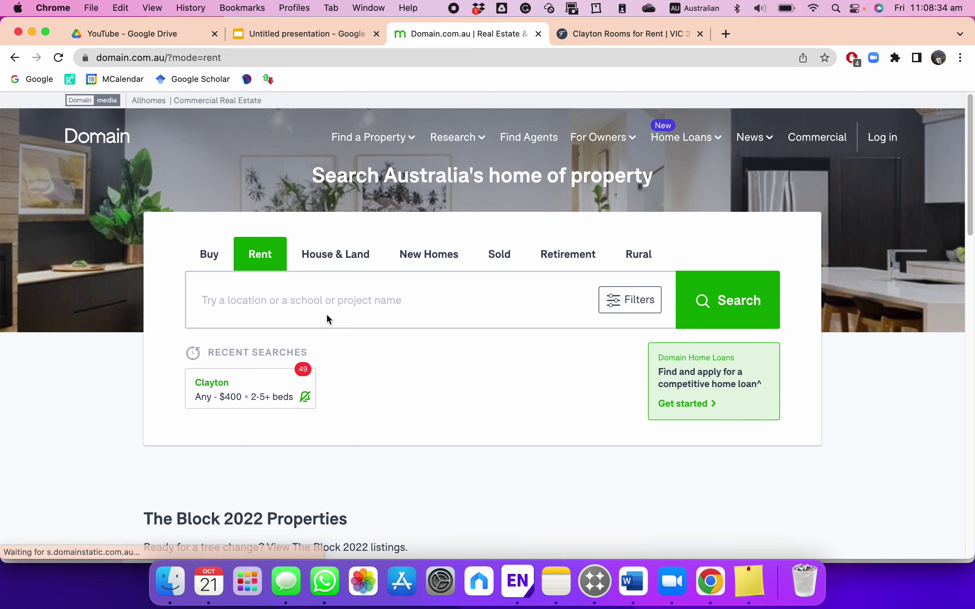
click(358, 302)
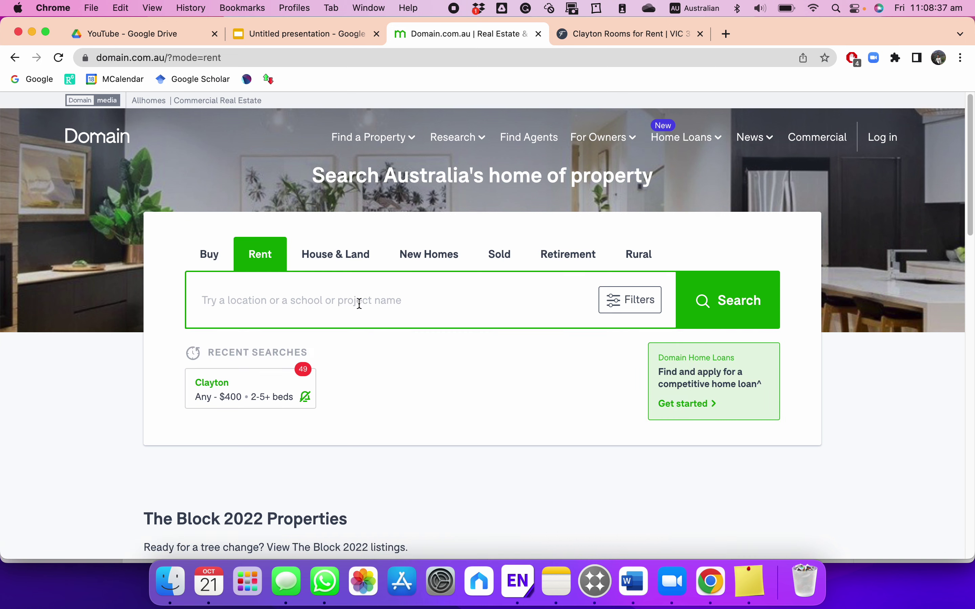
text(3168)
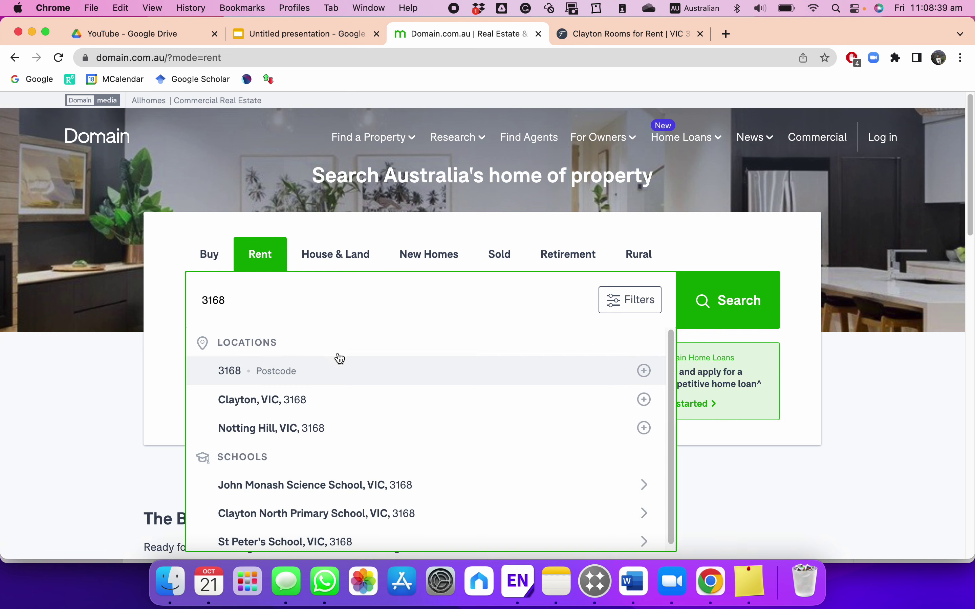
click(339, 397)
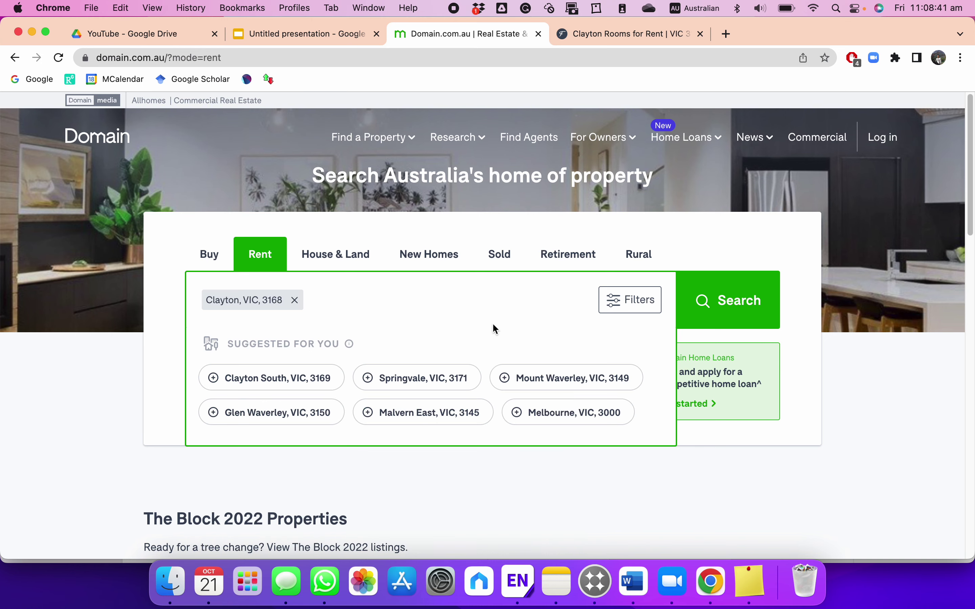
click(734, 305)
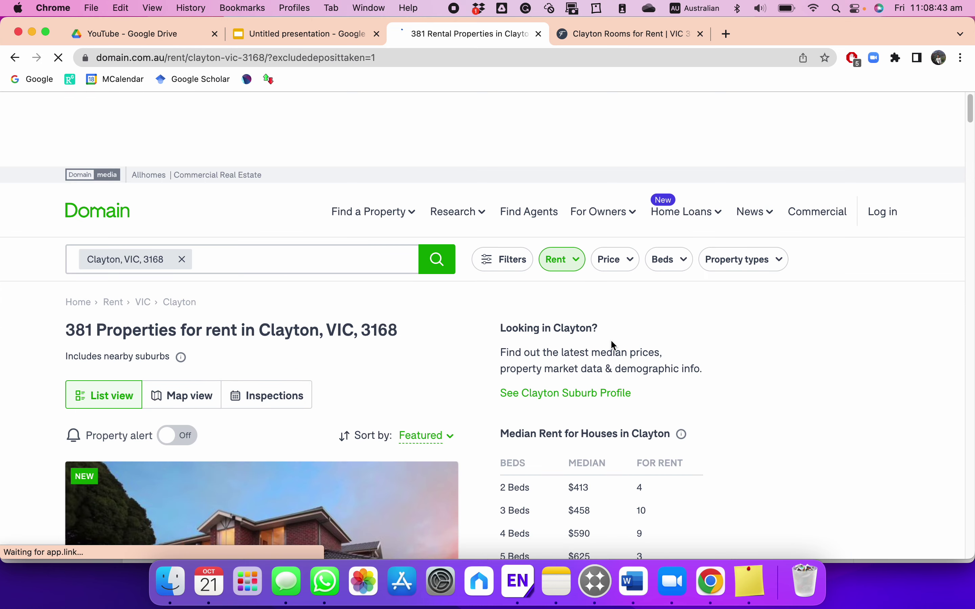
scroll(515, 363, down, 8)
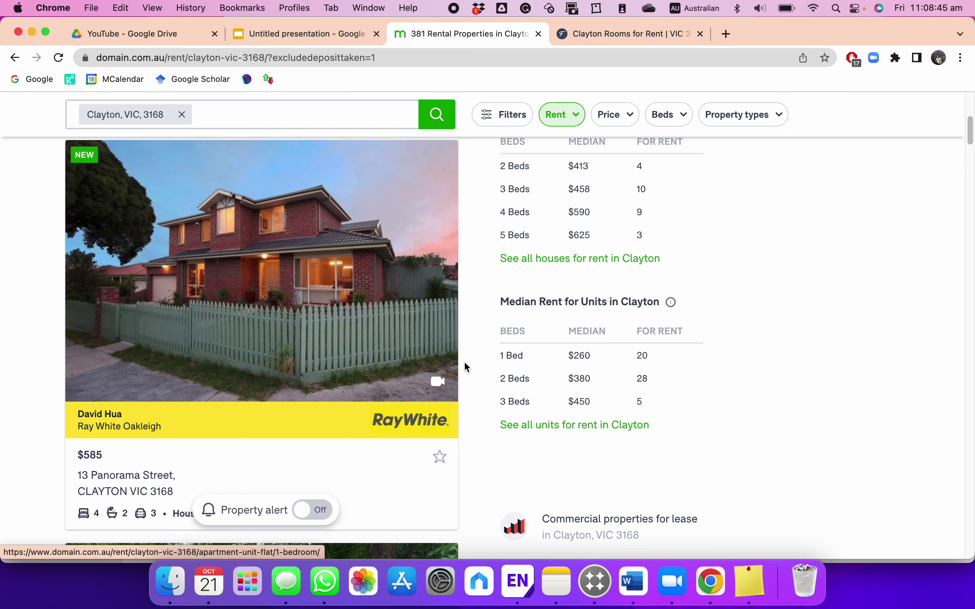
scroll(459, 364, down, 2)
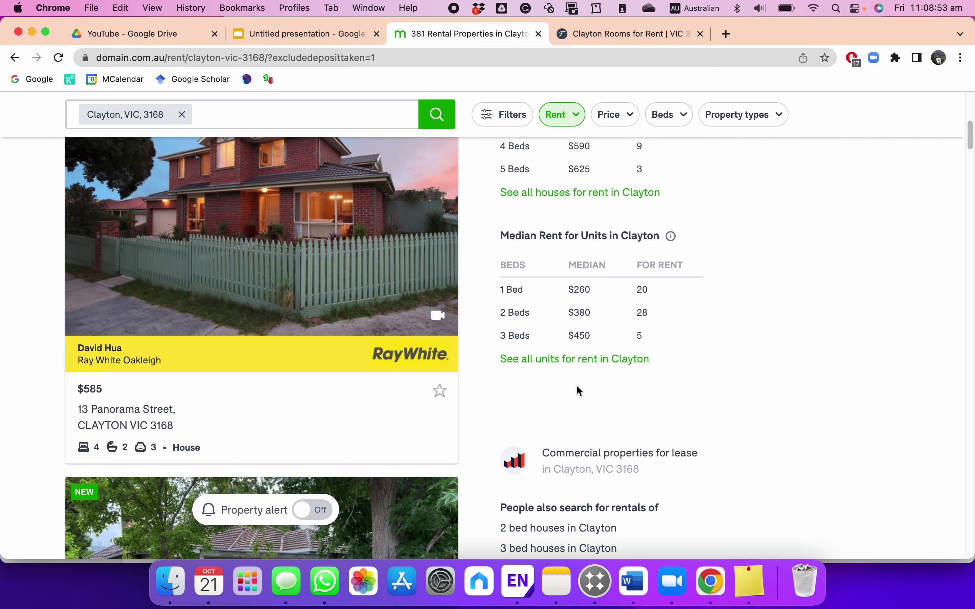
scroll(579, 392, down, 6)
scroll(442, 201, down, 3)
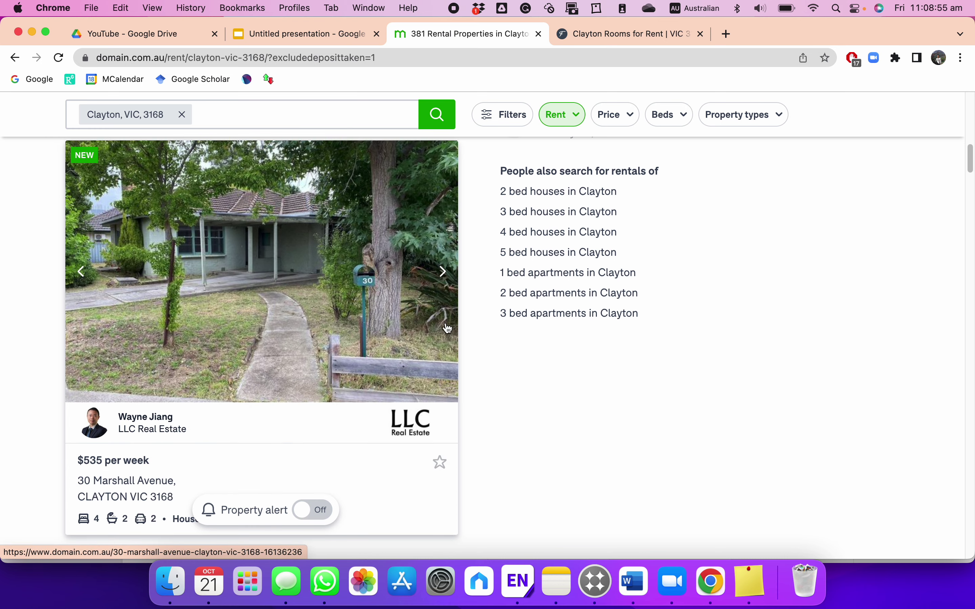
click(359, 35)
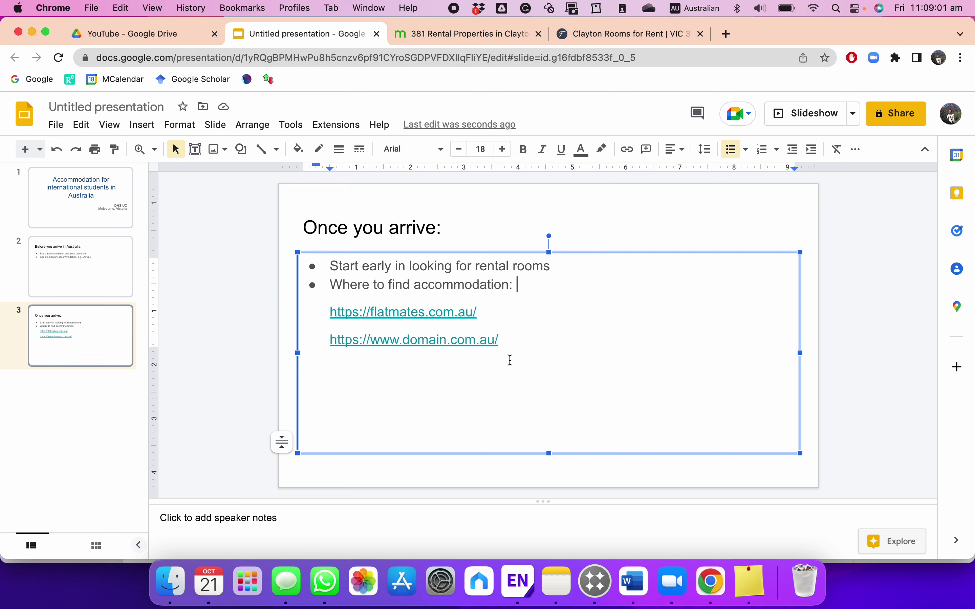
double_click(533, 343)
click(529, 344)
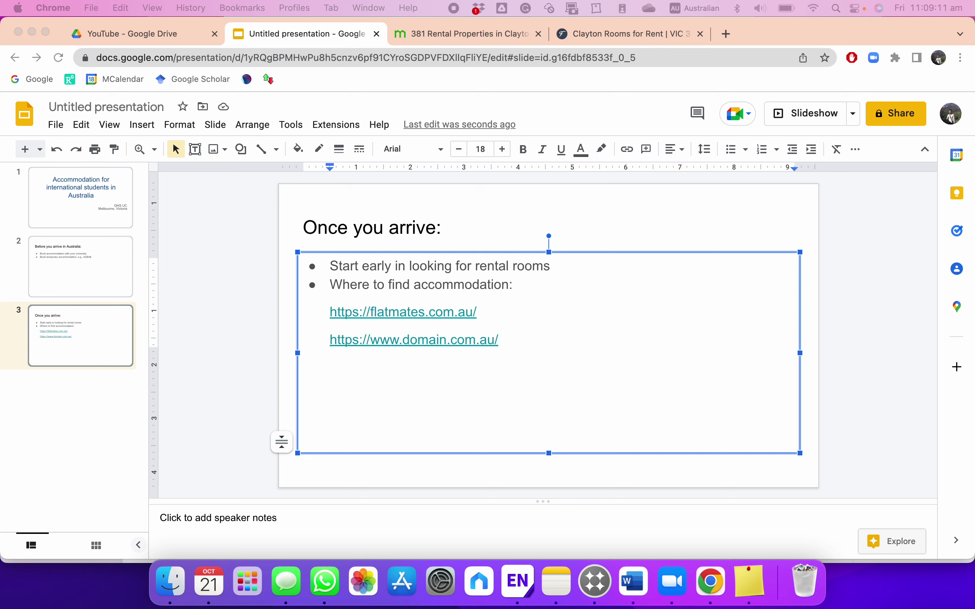
click(555, 344)
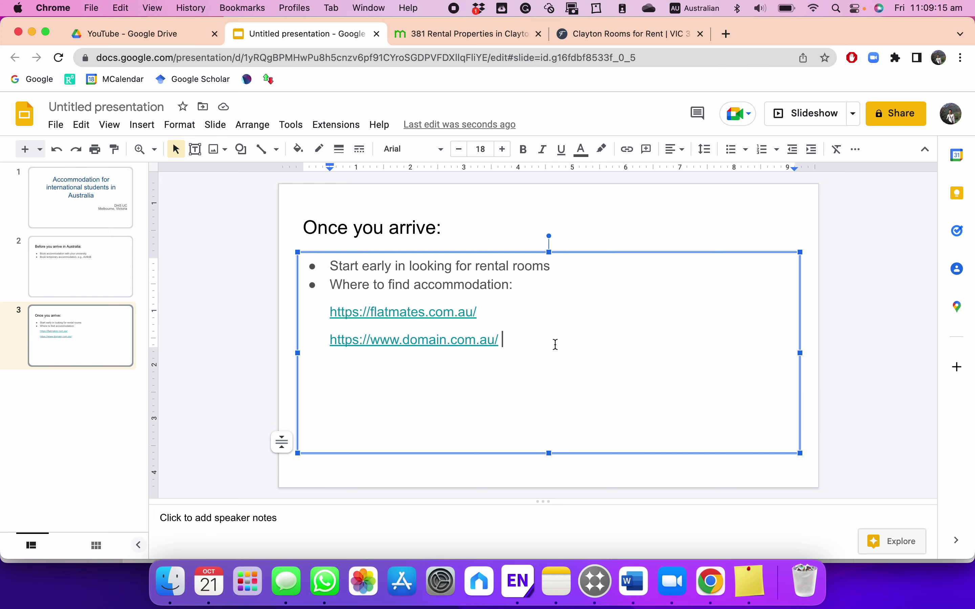
key(Return)
text(https://www.realestate.com.au/)
click(483, 374)
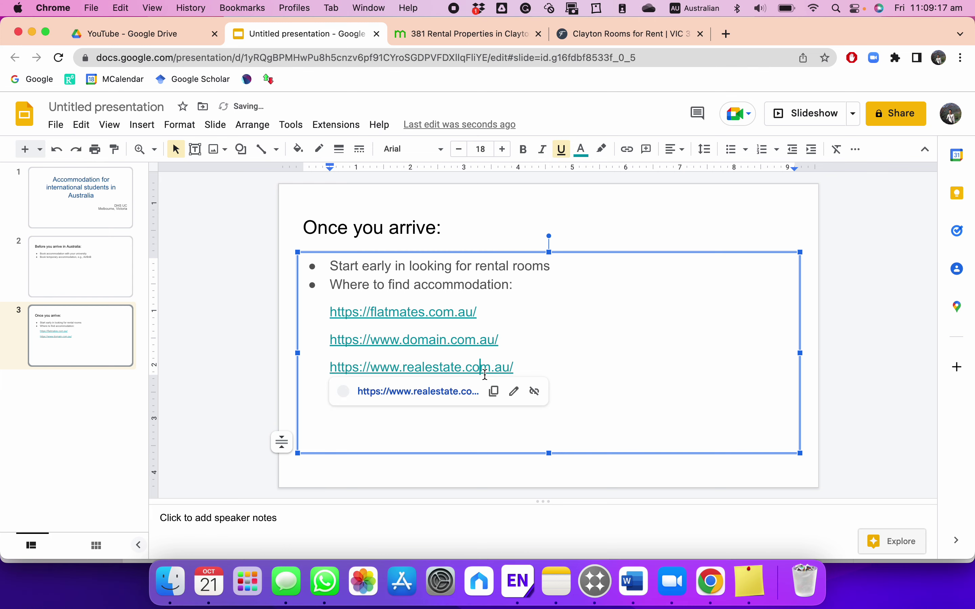
click(437, 395)
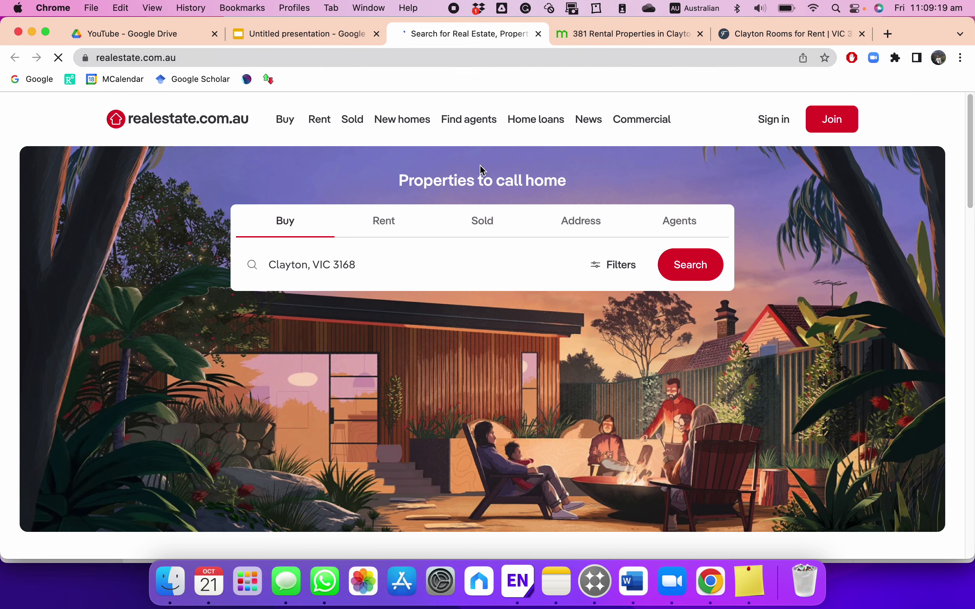
Switch realestate.com.au to Rent and view the Clayton, VIC 3168 rental results.
click(384, 231)
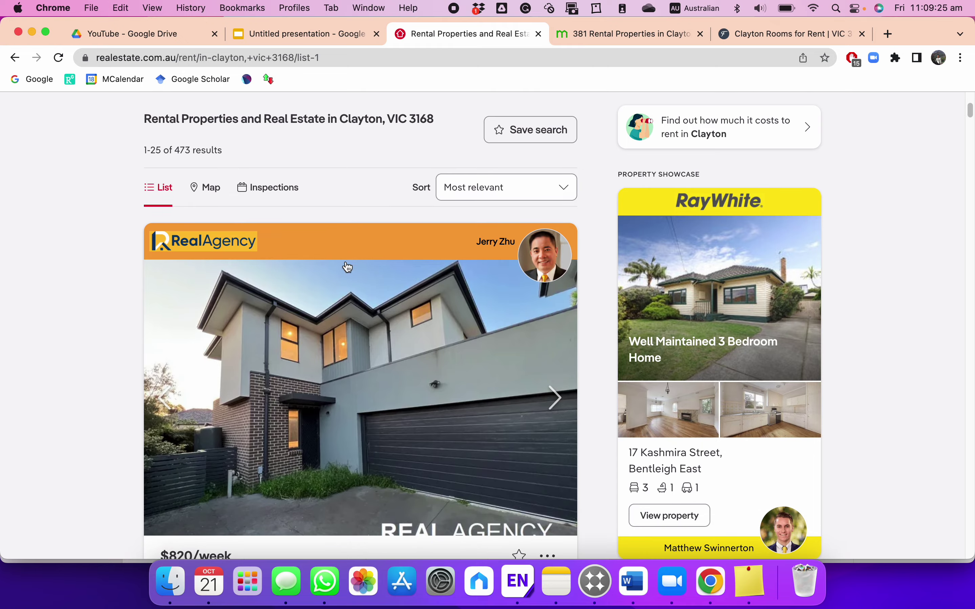
scroll(303, 218, up, 5)
Add 'Talk to your friends and local communities' on a new line below the realestate link.
click(357, 36)
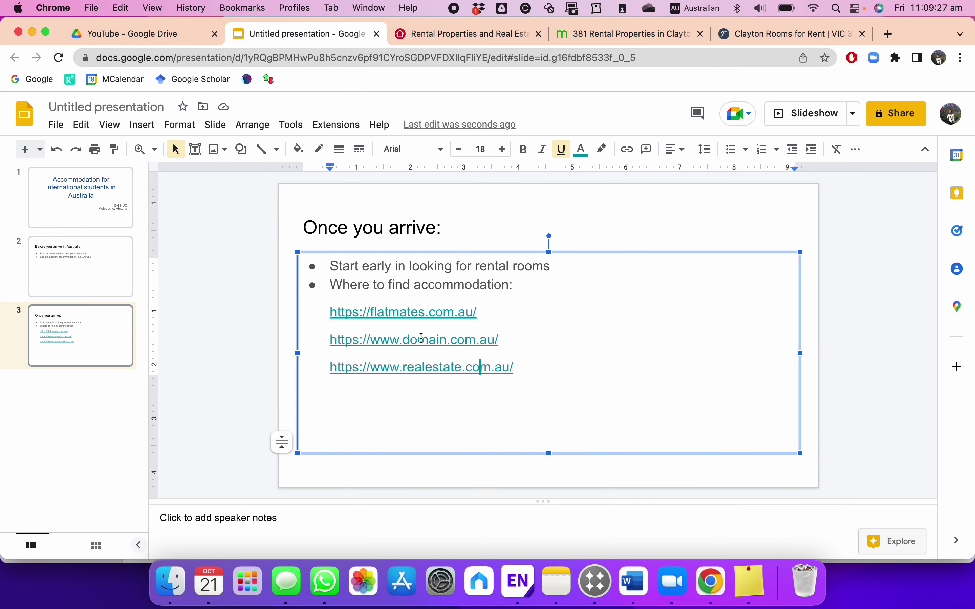
click(562, 367)
key(Return)
text(Talk to)
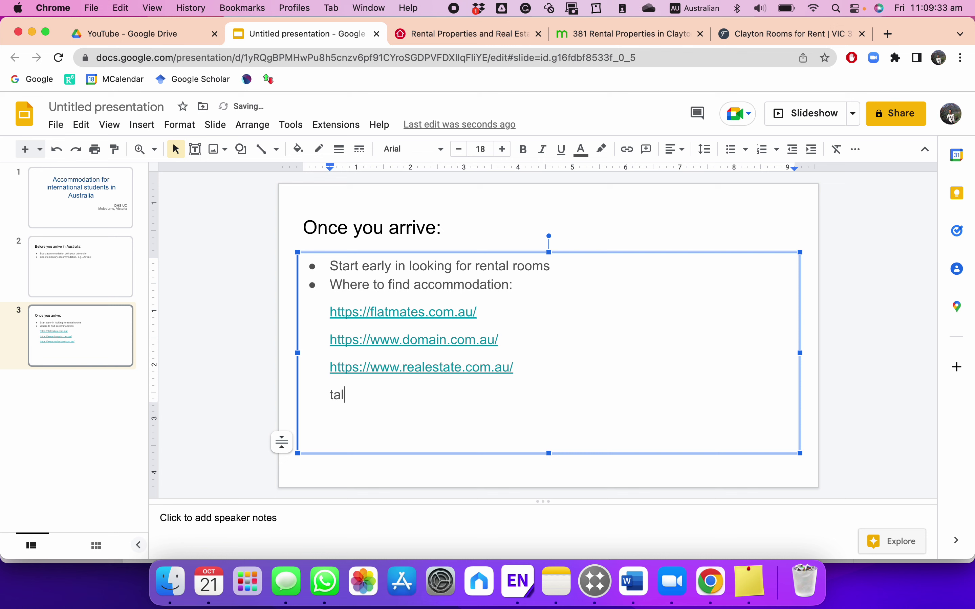
text( your fri)
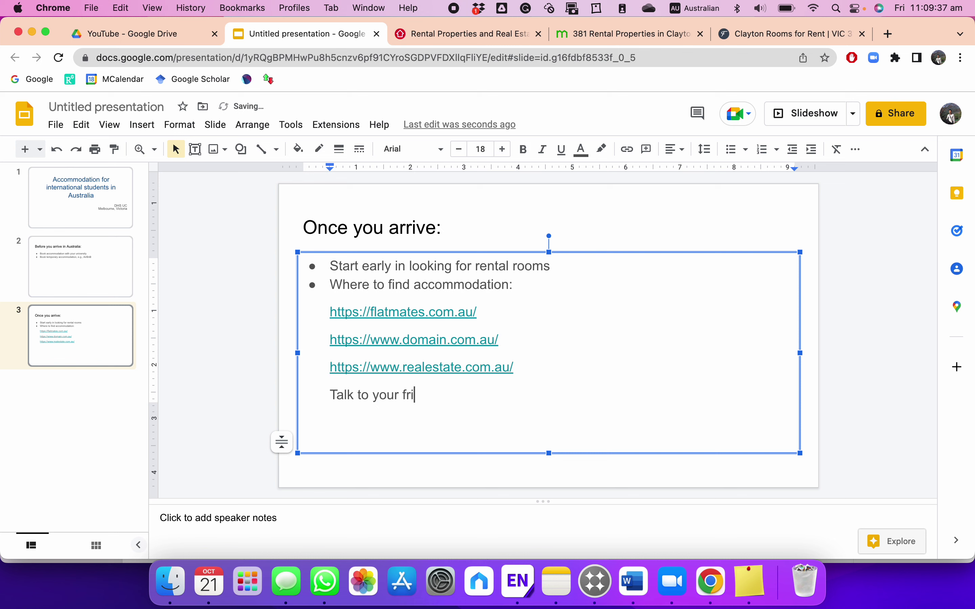
text(ends and local comm)
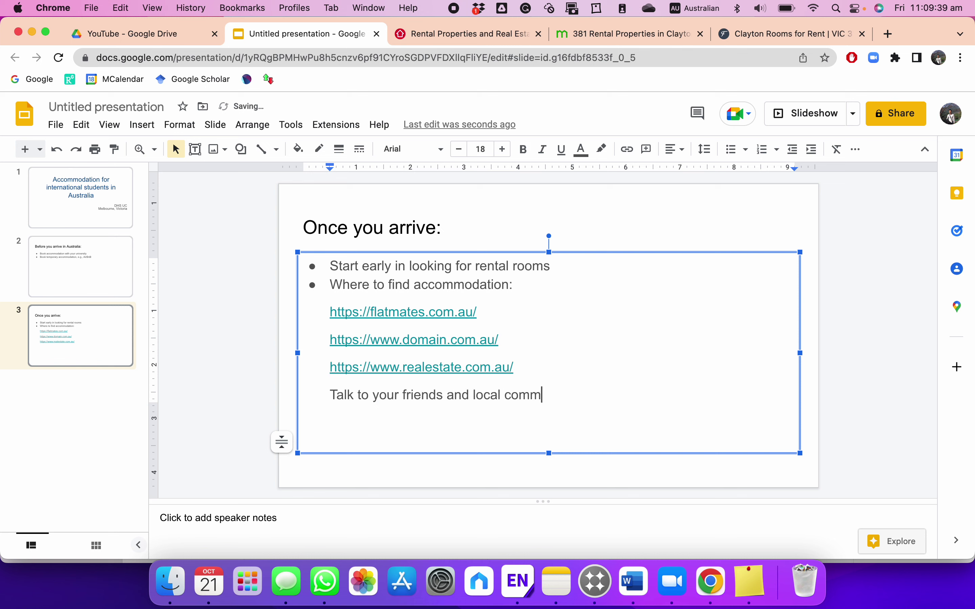
text(unities)
key(alt+Left)
key(alt+Left)
key(alt+Left)
key(alt+Right)
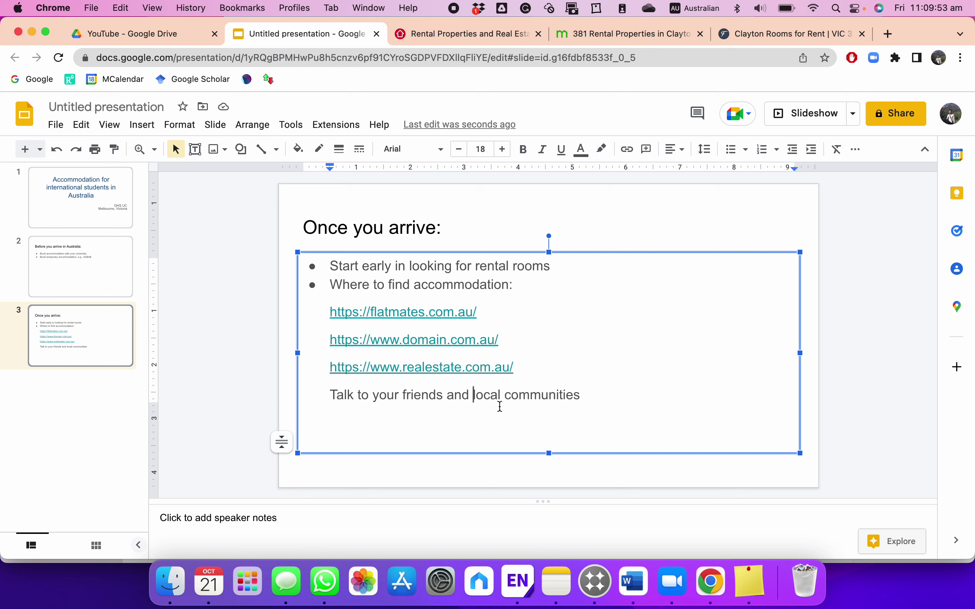
click(605, 400)
Add a fourth slide titled 'When signing lease:'.
click(26, 149)
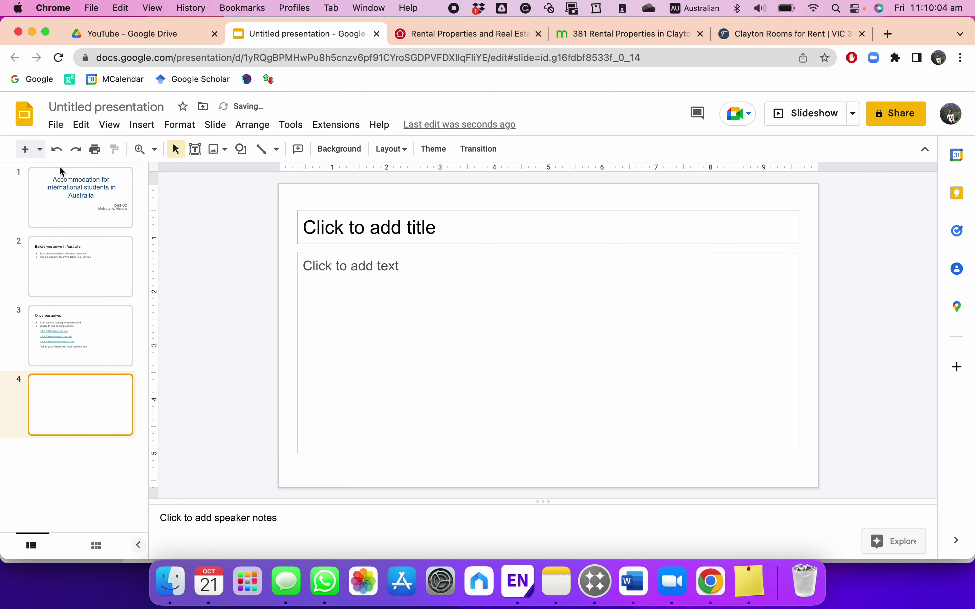
click(397, 242)
click(394, 231)
text(When)
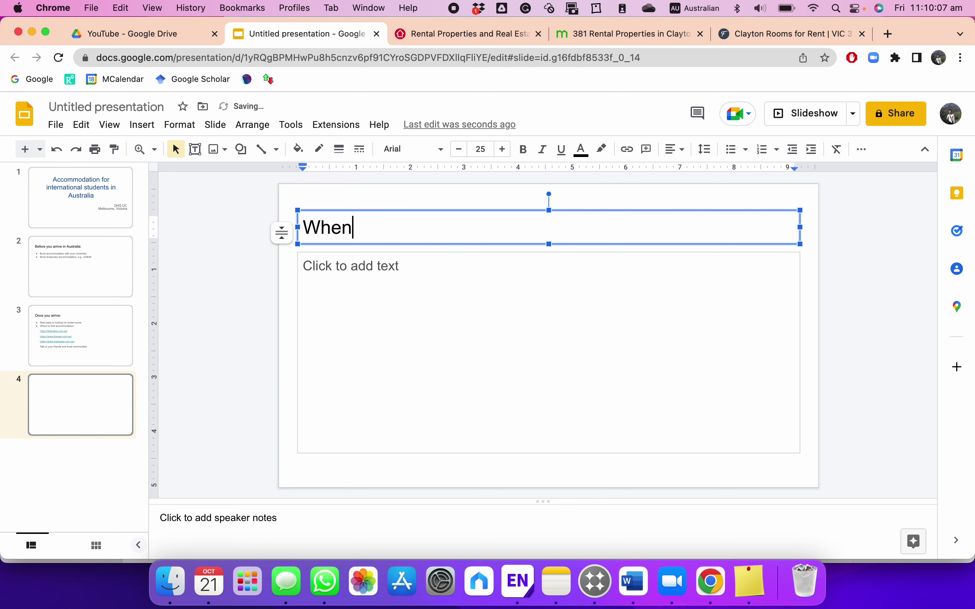
text( signing lease)
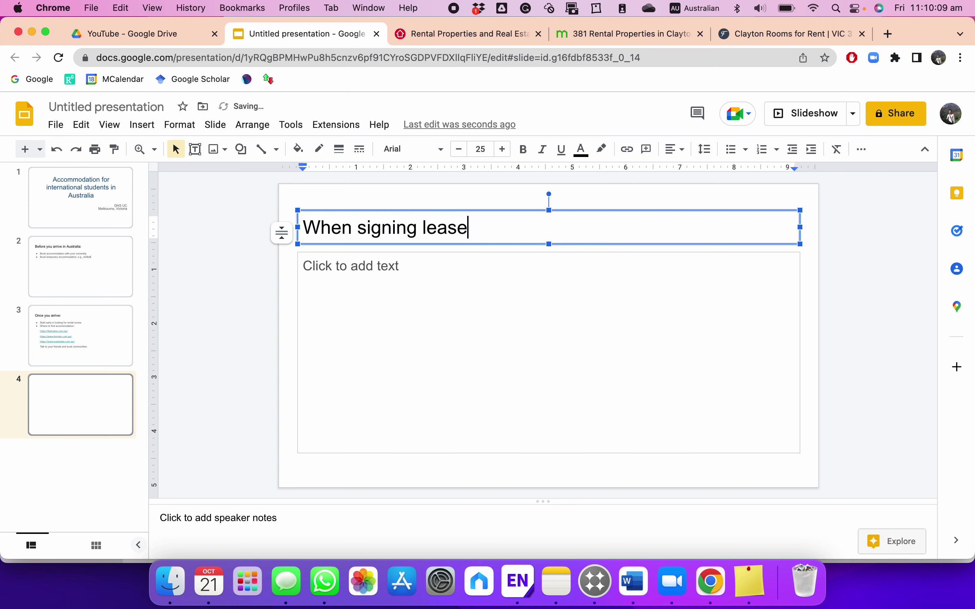
text( an)
key(BackSpace)
key(BackSpace)
key(BackSpace)
text(:)
Paste the Study Melbourne how-to-find-accommodation link into the body and open that page in a new tab.
click(436, 276)
text(https://www.studymelbourne.vic.gov.au/living-and-accommodation/how-to-find-accommodation)
click(432, 277)
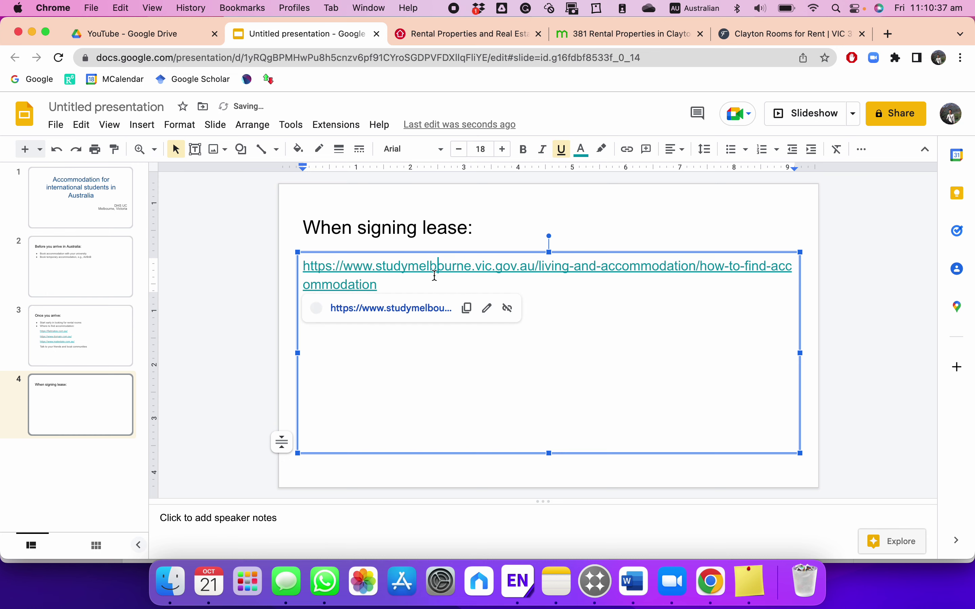
click(406, 307)
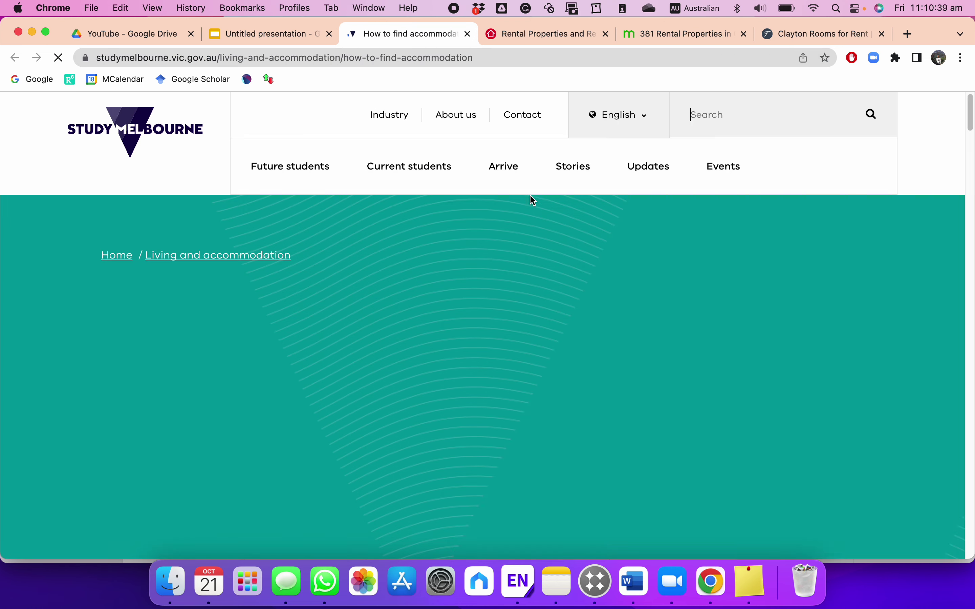
Read the 'Signing a lease' advice on the Study Melbourne page, then return to the presentation.
scroll(451, 293, down, 8)
scroll(477, 296, down, 10)
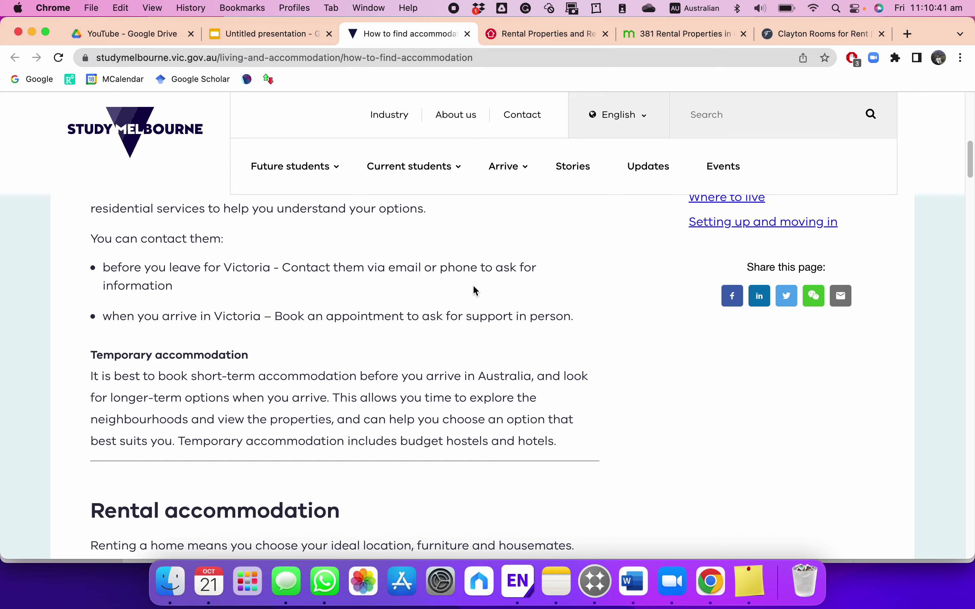
scroll(475, 290, up, 3)
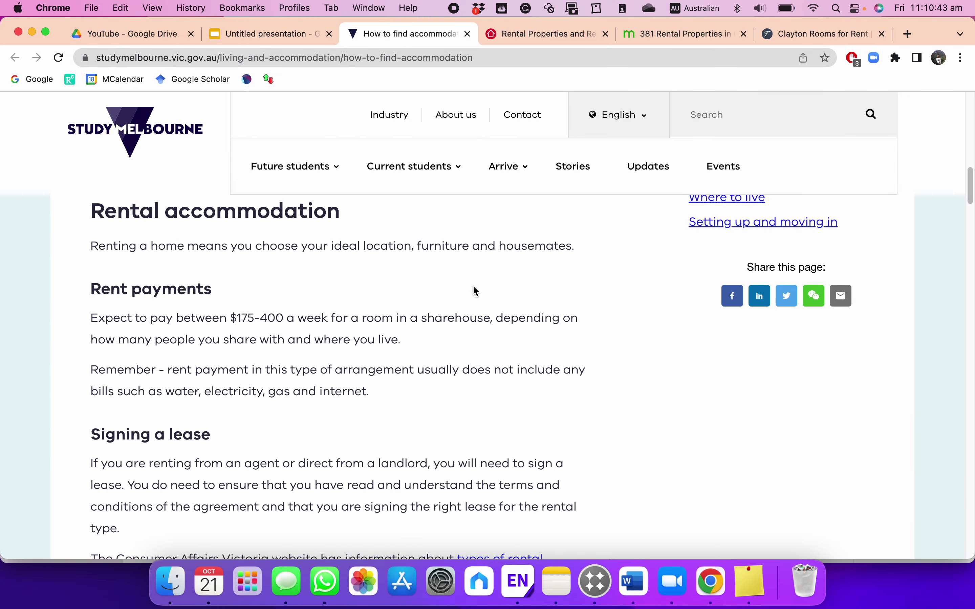
scroll(245, 362, down, 2)
drag(155, 347, 243, 365)
click(172, 362)
drag(93, 351, 121, 448)
click(271, 419)
scroll(271, 420, down, 3)
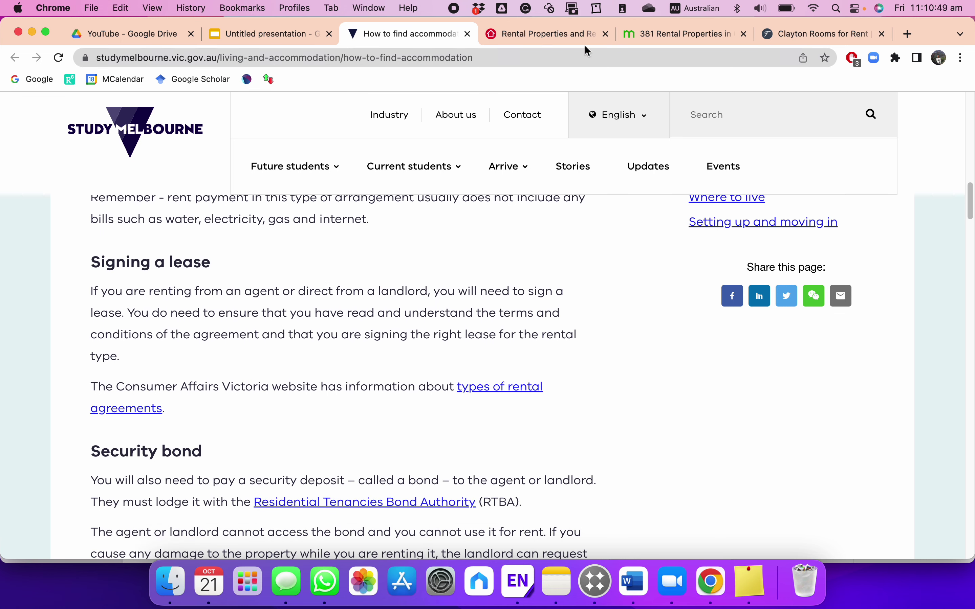
click(268, 34)
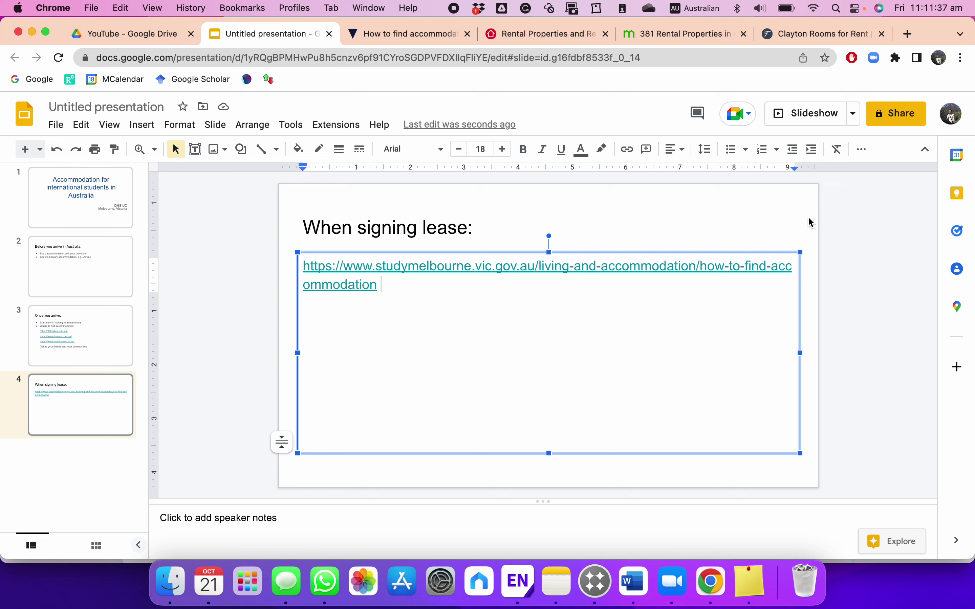
Add dashed points '-bill sharing?' and '-rules / regulations' below the link.
key(Return)
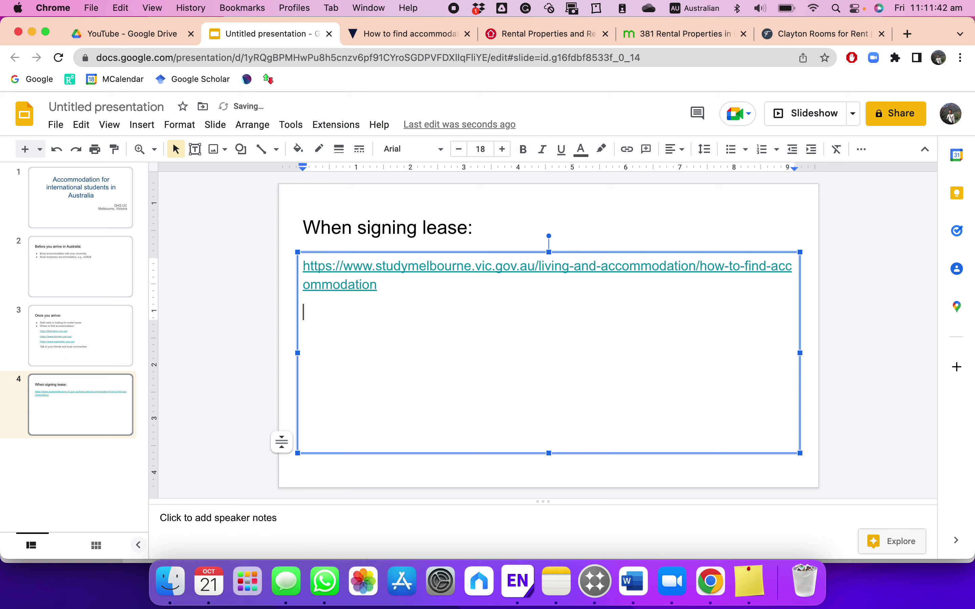
text(-bill sharing?)
key(Return)
text(-erg)
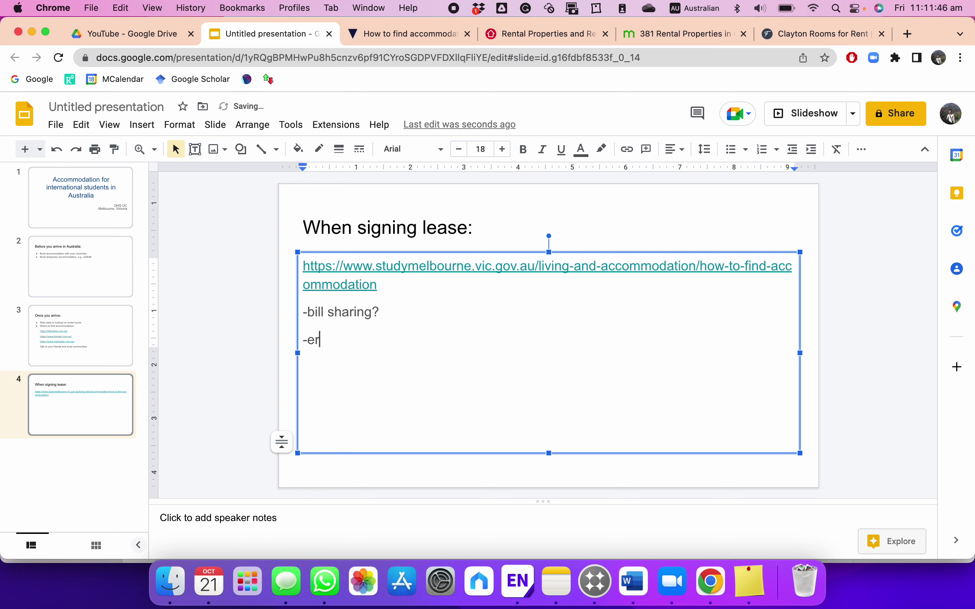
key(BackSpace)
key(BackSpace)
key(BackSpace)
text(rules / regulations)
Add dashed points '-locking door time' and '-etc.' beneath them.
key(Return)
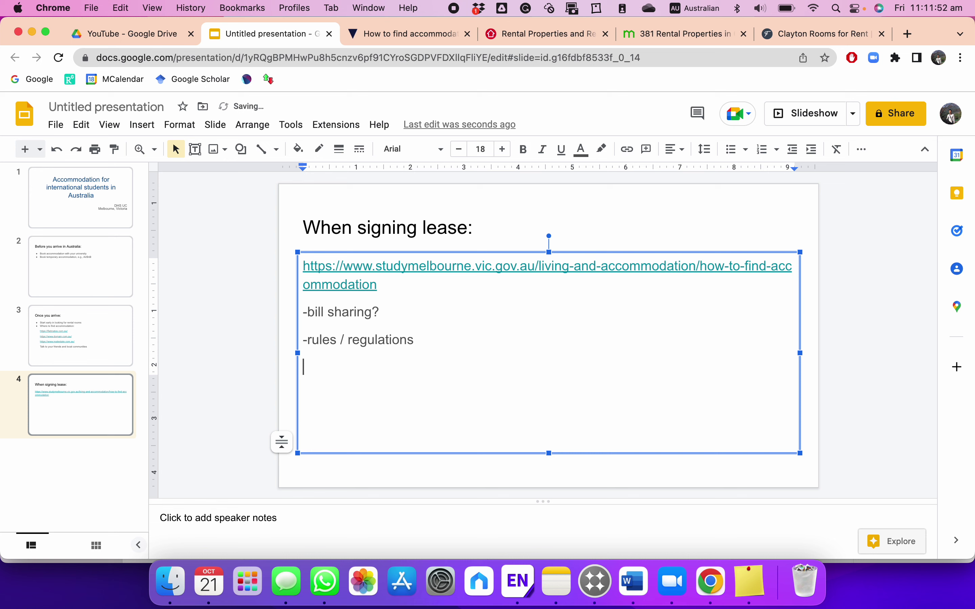
text(-locking door time)
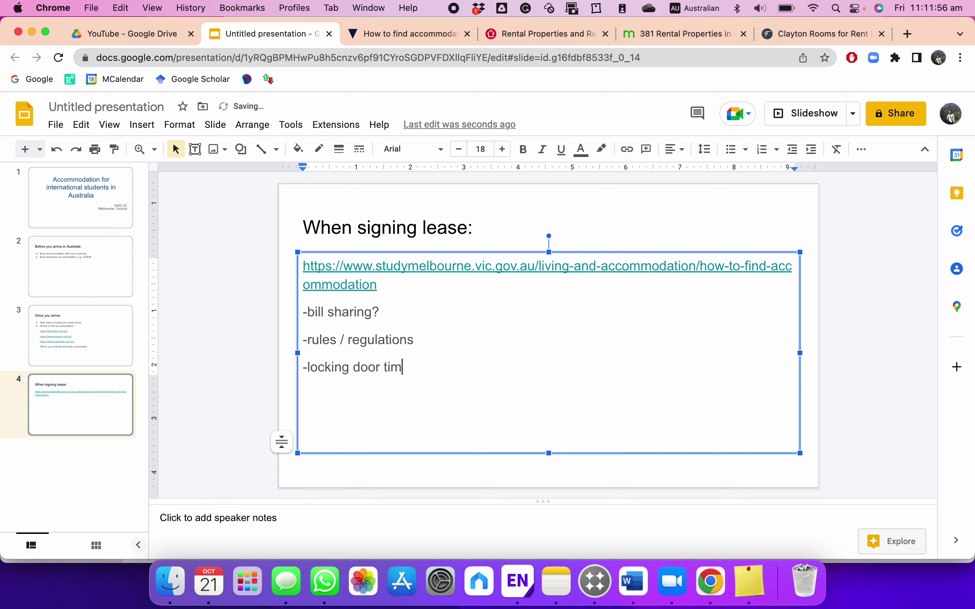
key(Return)
text(-et)
key(BackSpace)
key(BackSpace)
text(etc.)
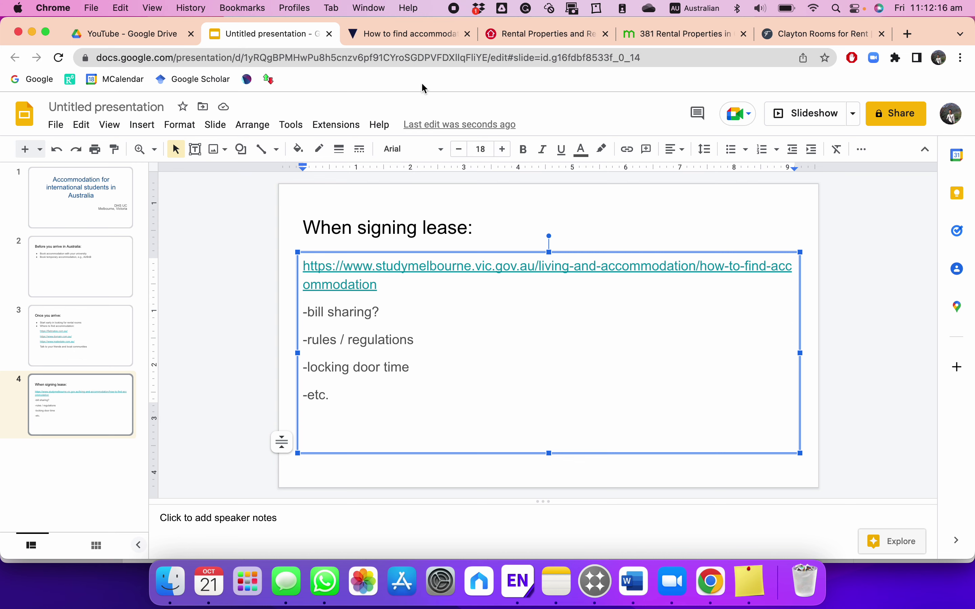
Search Google for 'monash university accommodation support'.
click(409, 35)
click(408, 57)
text(mona)
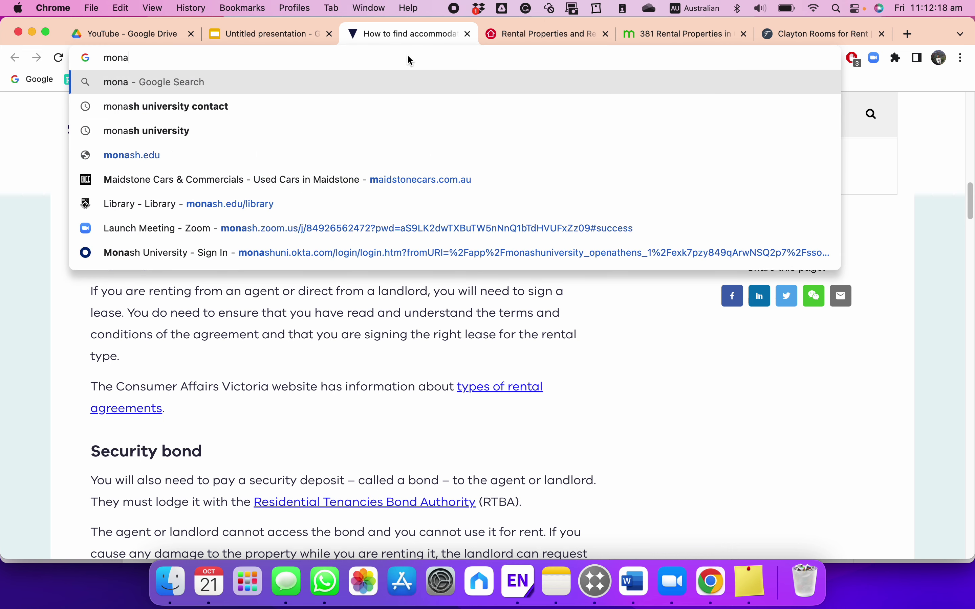
text(sh univers)
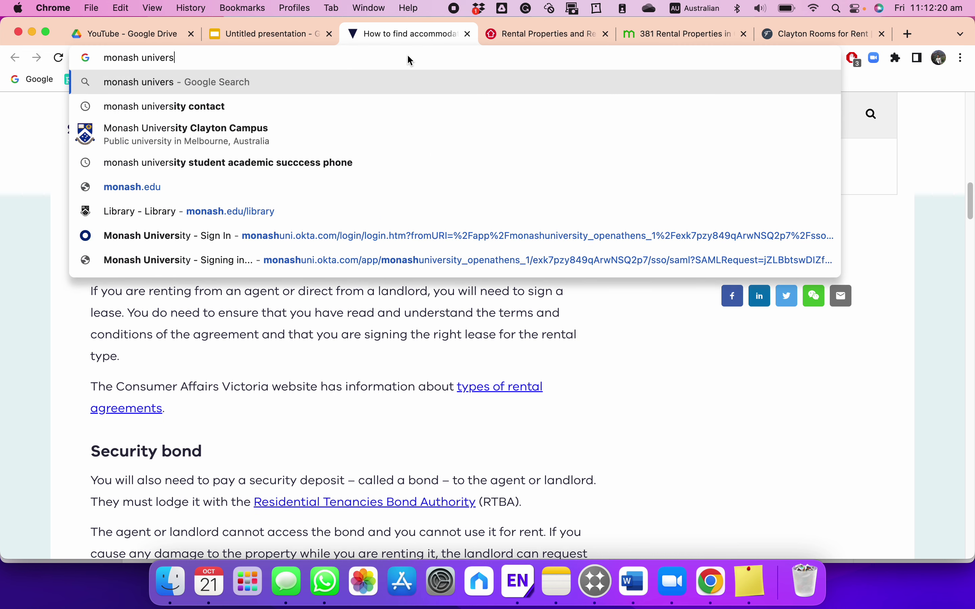
text(ity accomo)
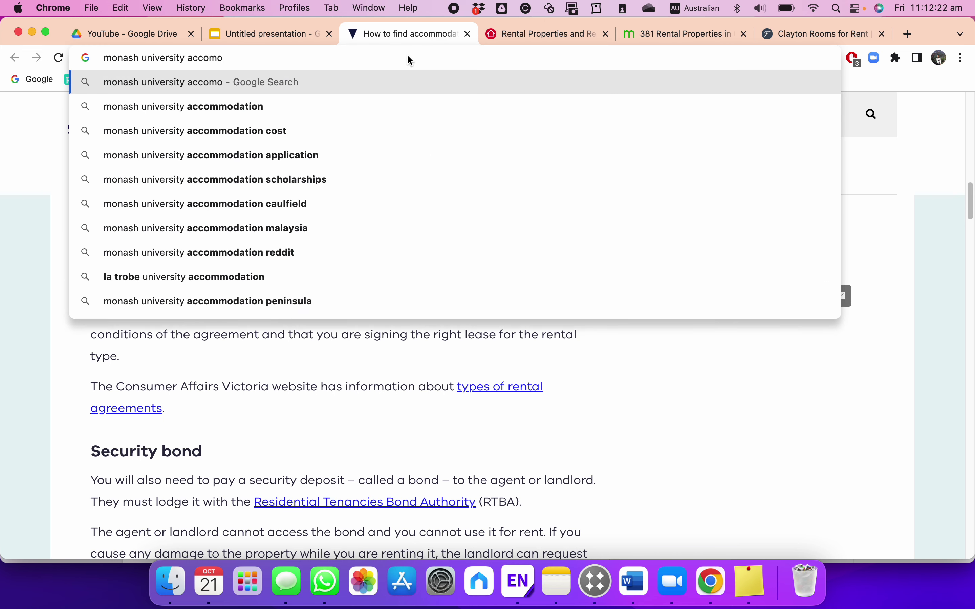
key(Down)
key(Return)
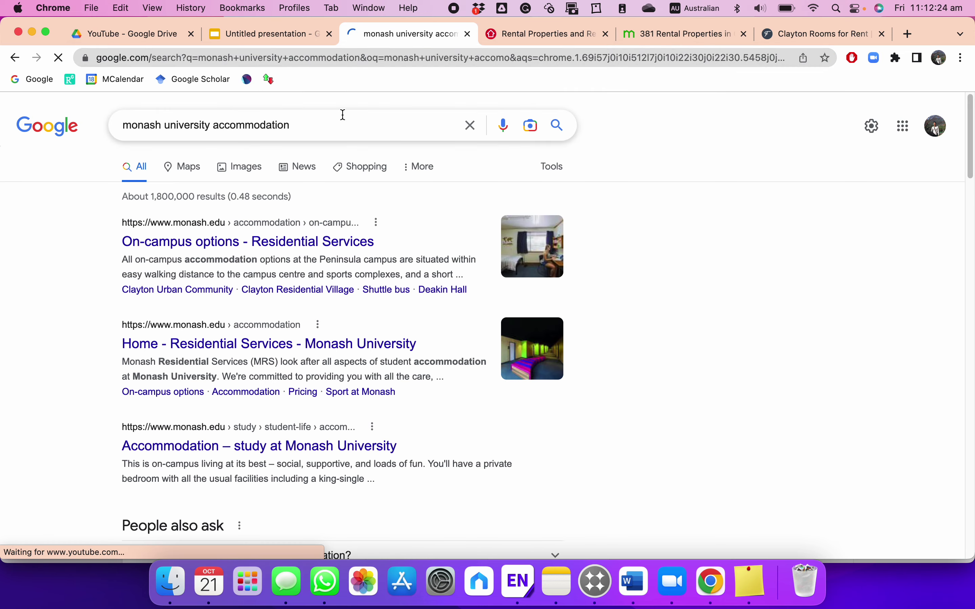
click(356, 118)
text(support)
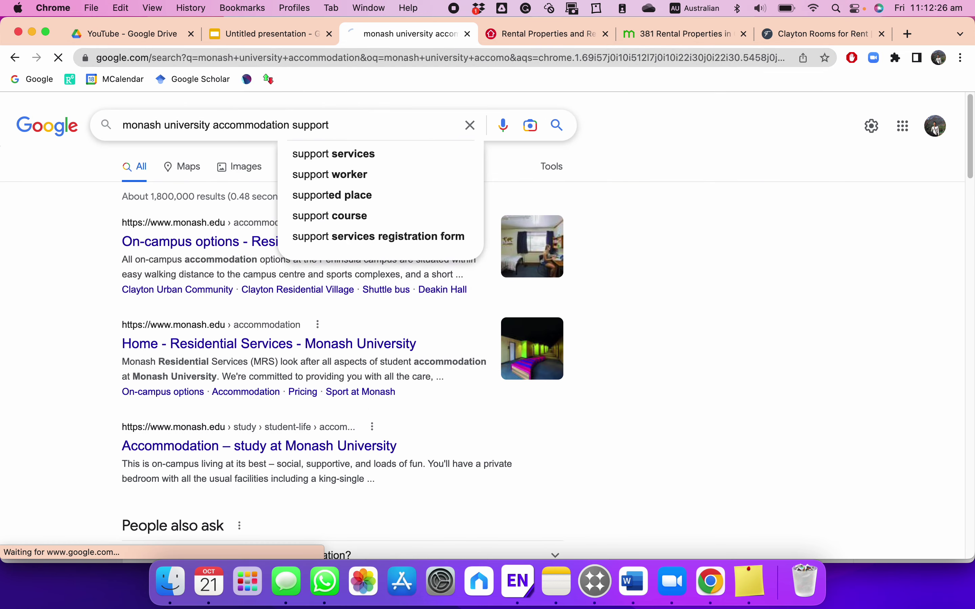
key(Return)
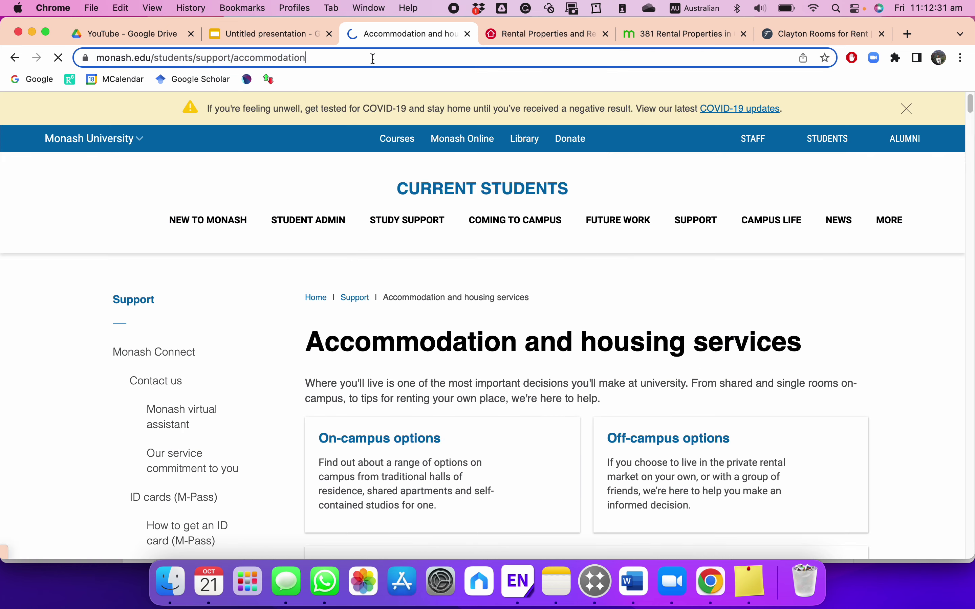
Copy the Monash accommodation page URL and paste it on slide 4 below '-etc.'.
click(365, 59)
key(super+c)
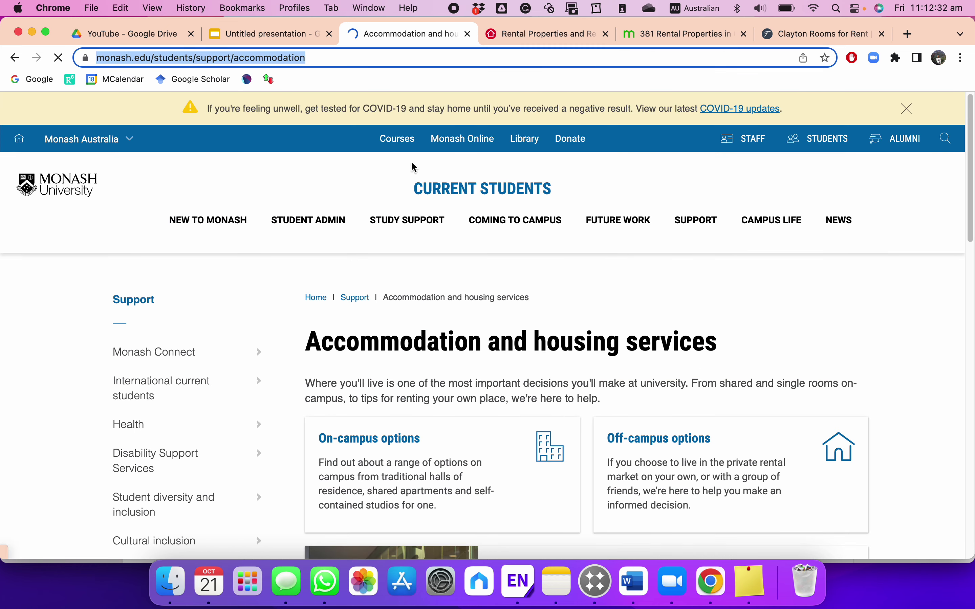
scroll(411, 264, down, 10)
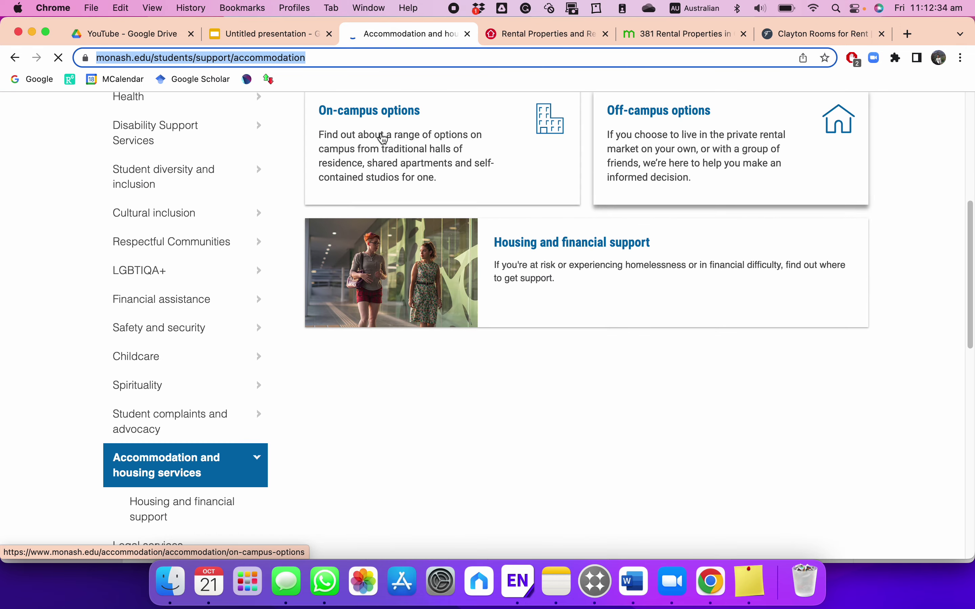
click(292, 39)
key(Return)
key(Return)
key(super+v)
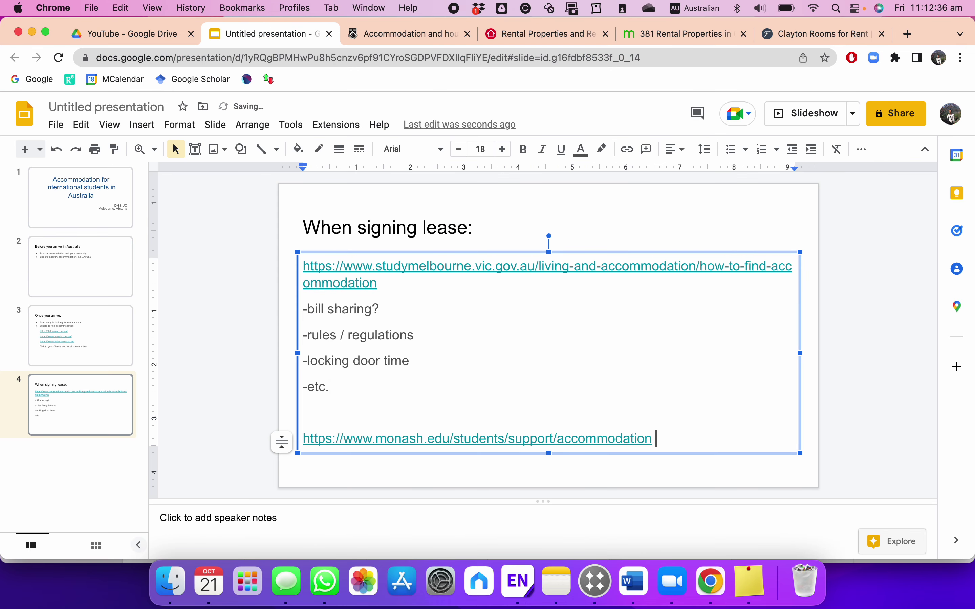
Add slide 5 titled 'Thank you for watching!', then return to slide 1.
click(25, 149)
click(406, 247)
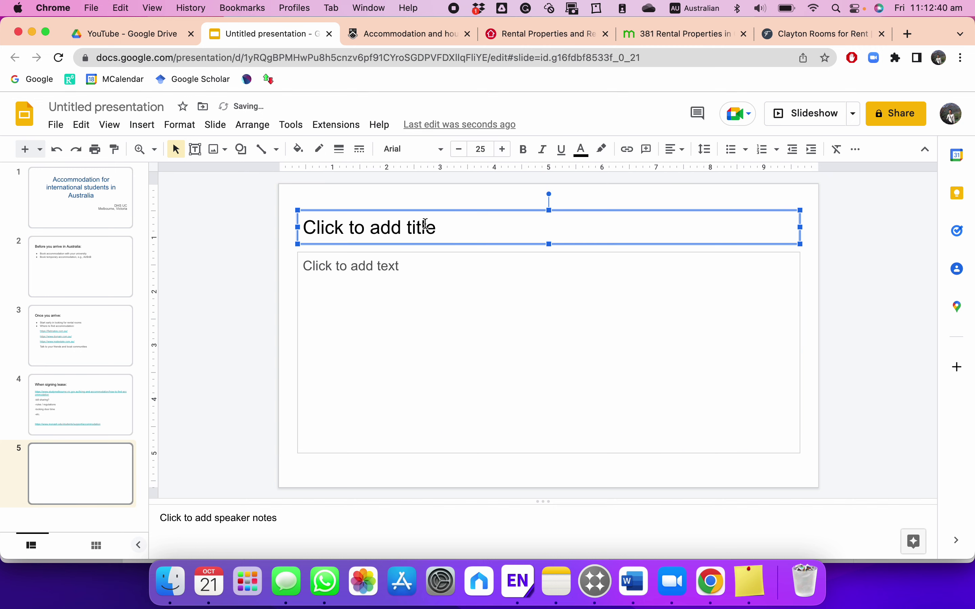
text(Thank you for )
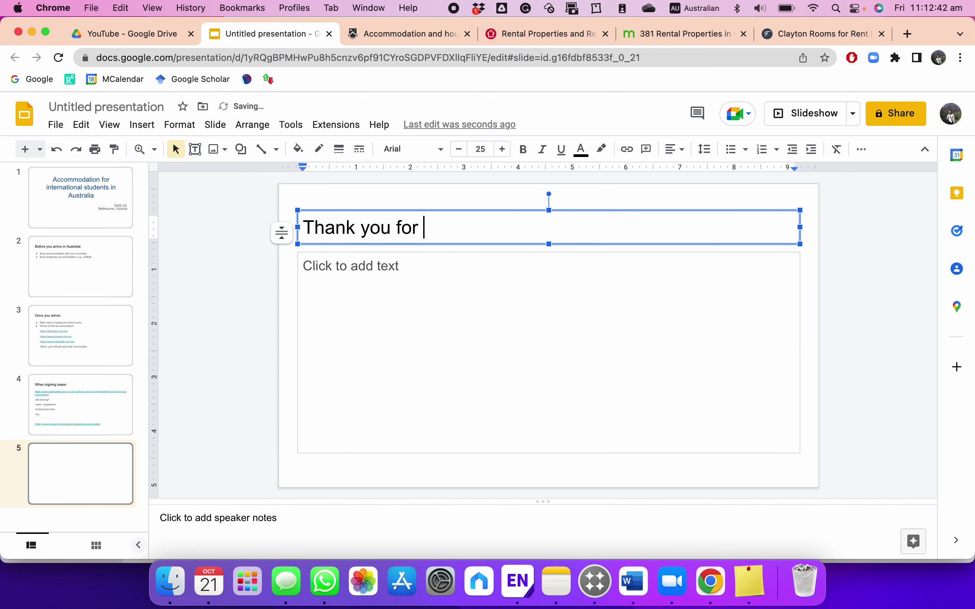
text(watching!)
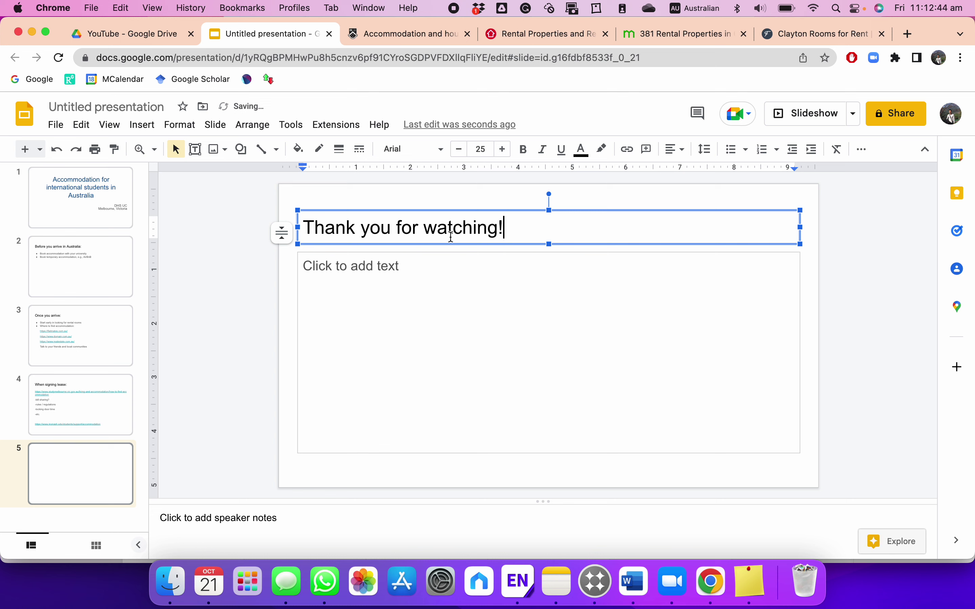
click(81, 200)
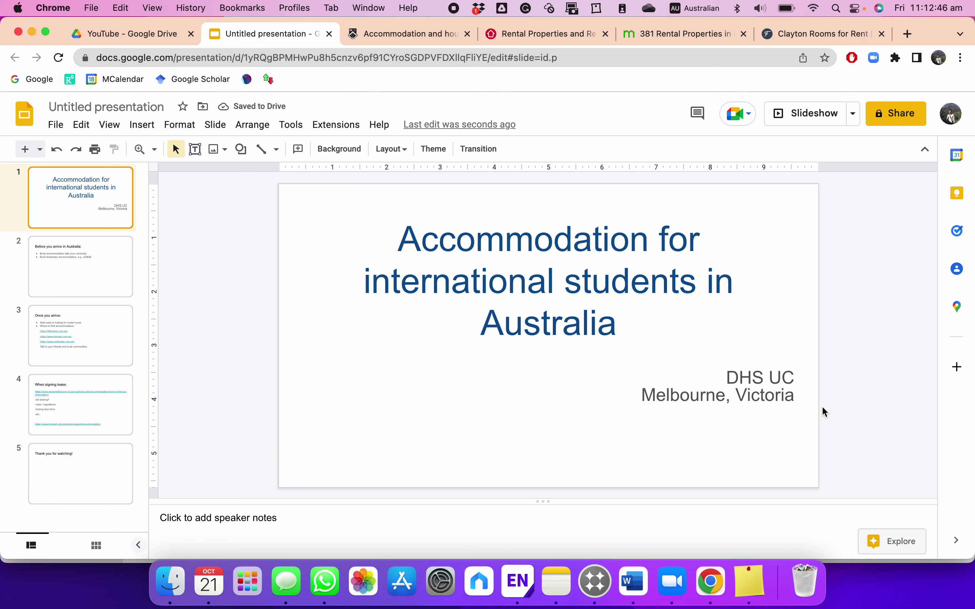